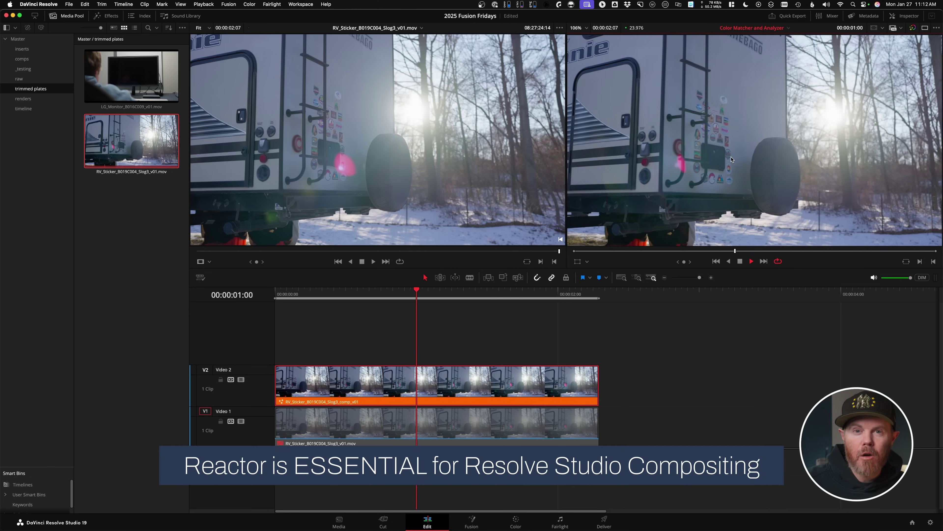
Step: Stop the timeline playback and open the RV sticker comp clip on the Fusion page
key(space)
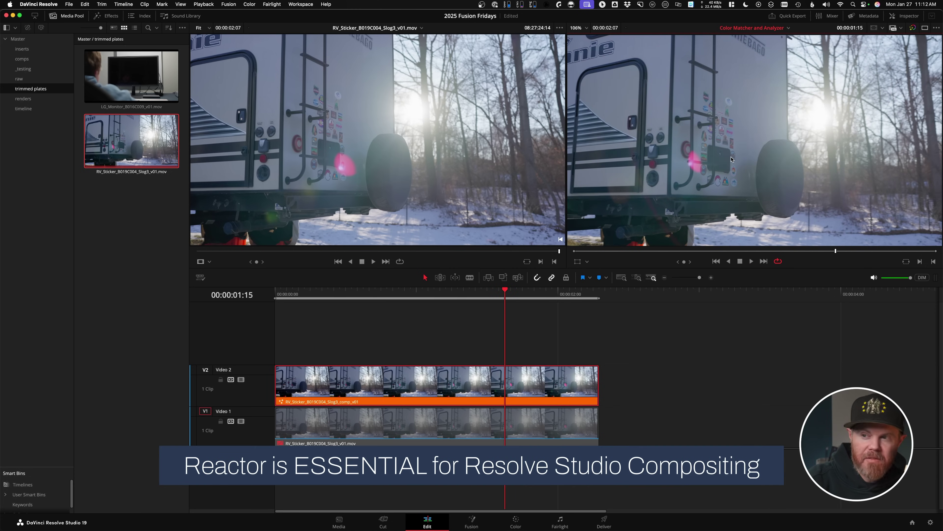
key(shift+9)
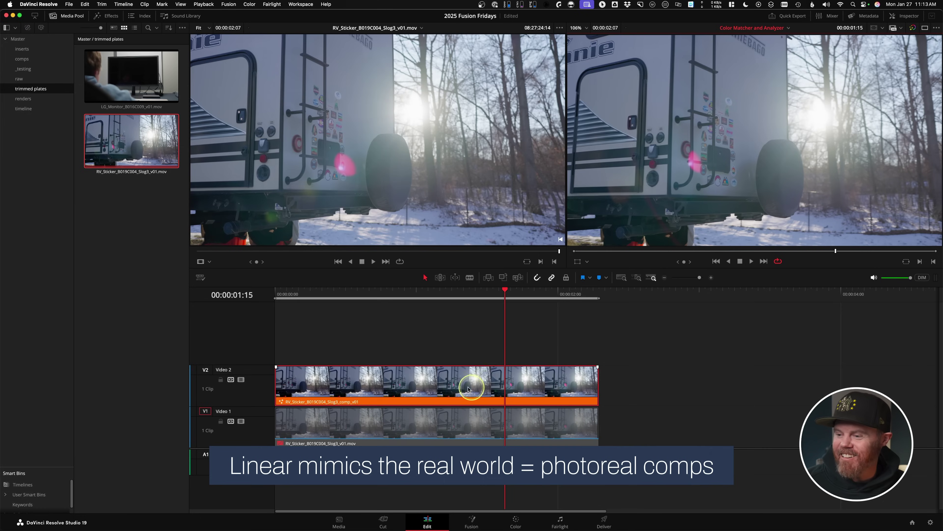
click(472, 520)
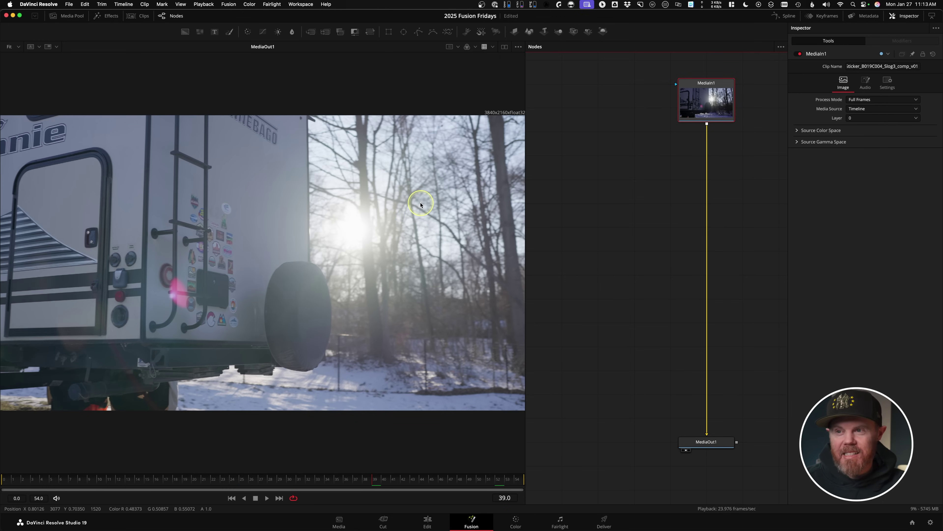
click(299, 4)
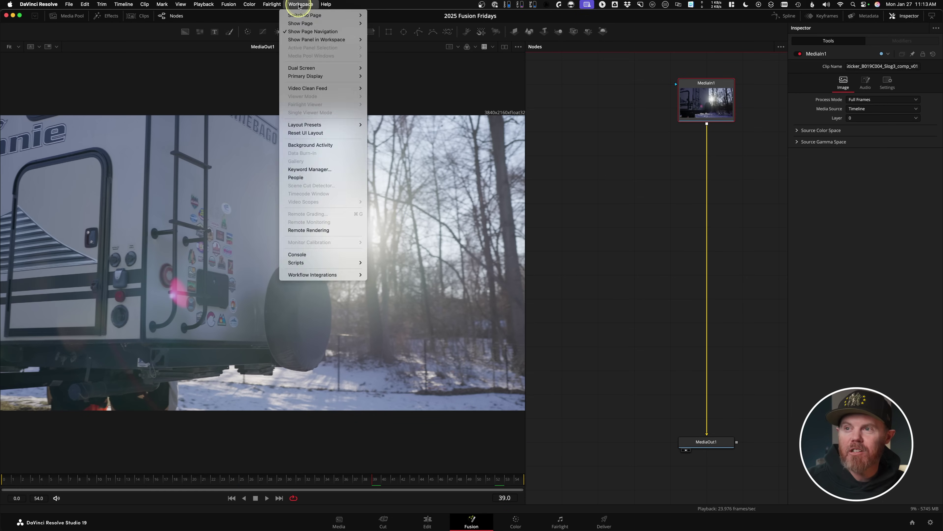
mouse_move(328, 127)
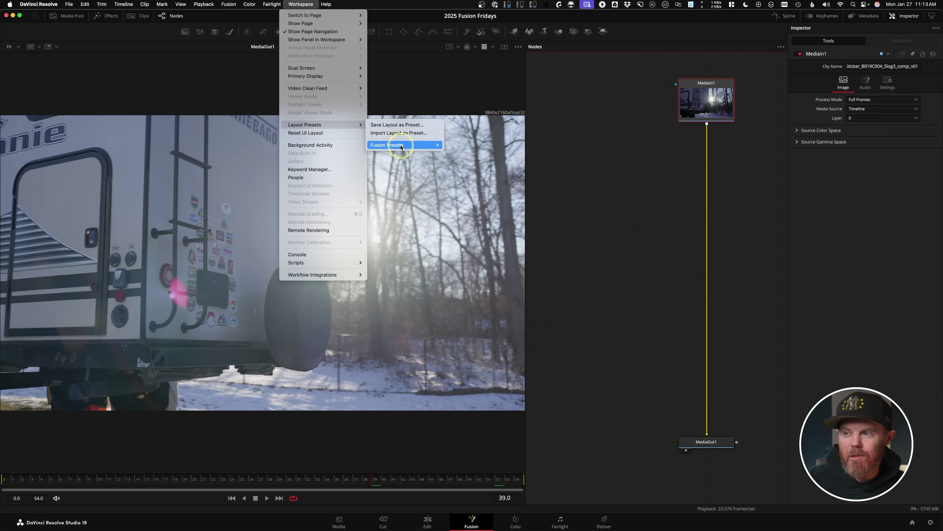
mouse_move(408, 145)
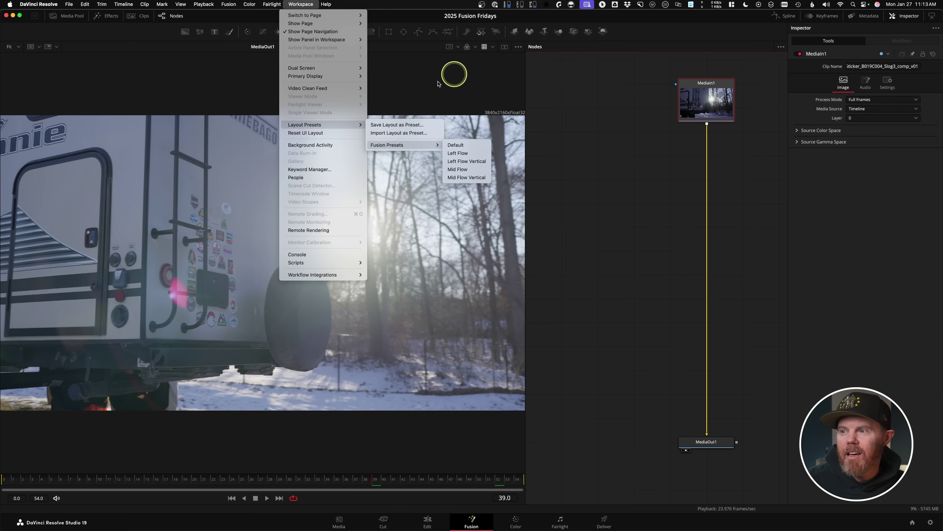
click(583, 136)
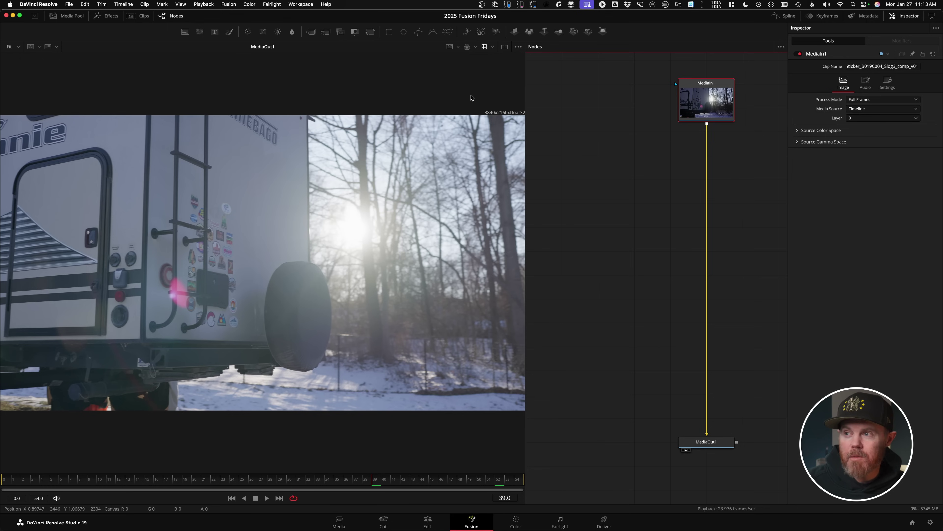
Step: Turn the viewer's LUT off and back on to compare the linear image with the display-corrected one
click(494, 47)
click(501, 68)
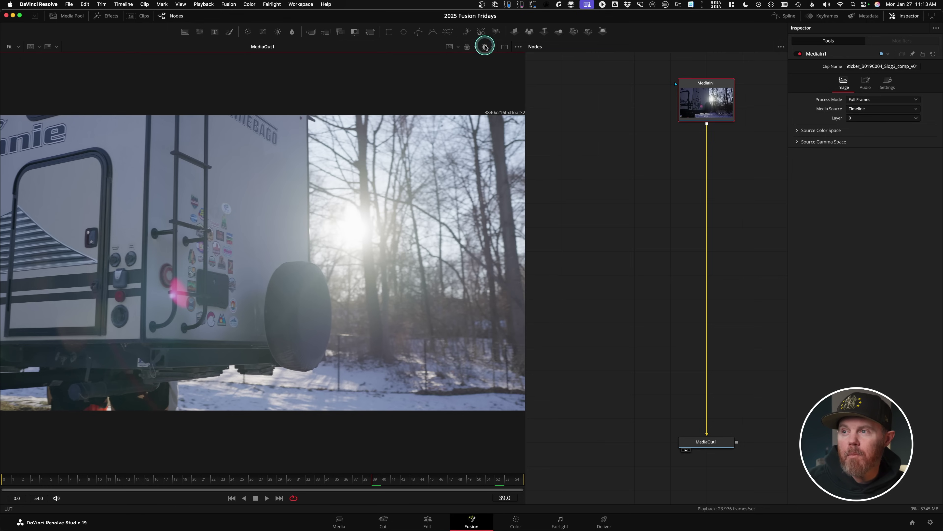
click(485, 47)
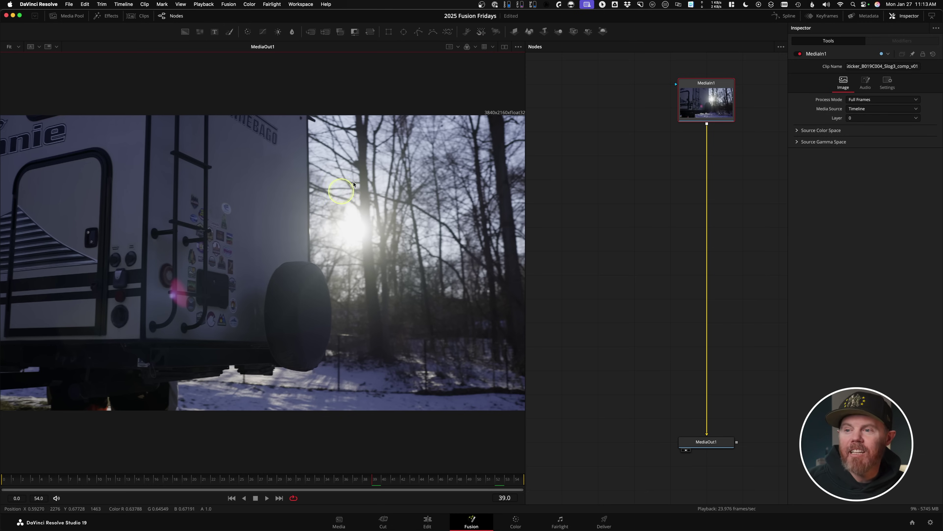
click(485, 47)
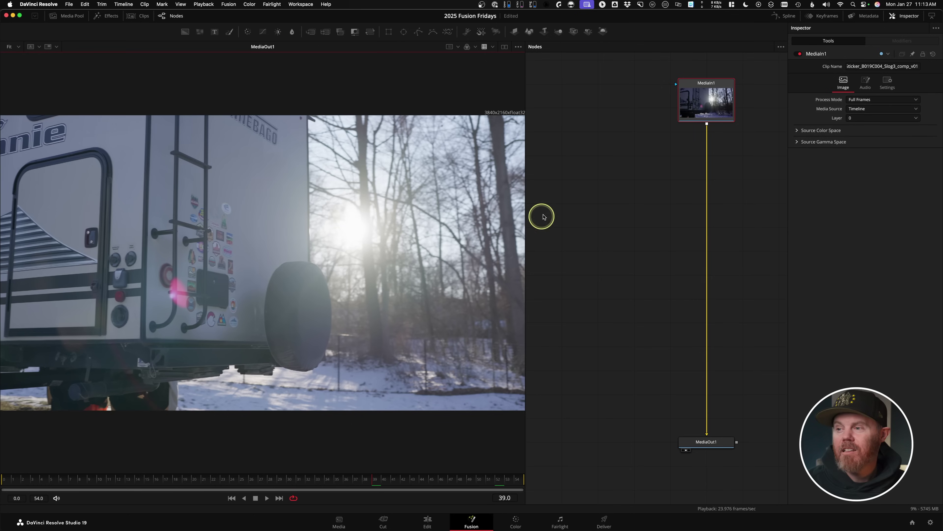
Step: Add an unconnected ml_PixelAnalyzer node beside the MediaIn1 to MediaOut1 connection
click(584, 184)
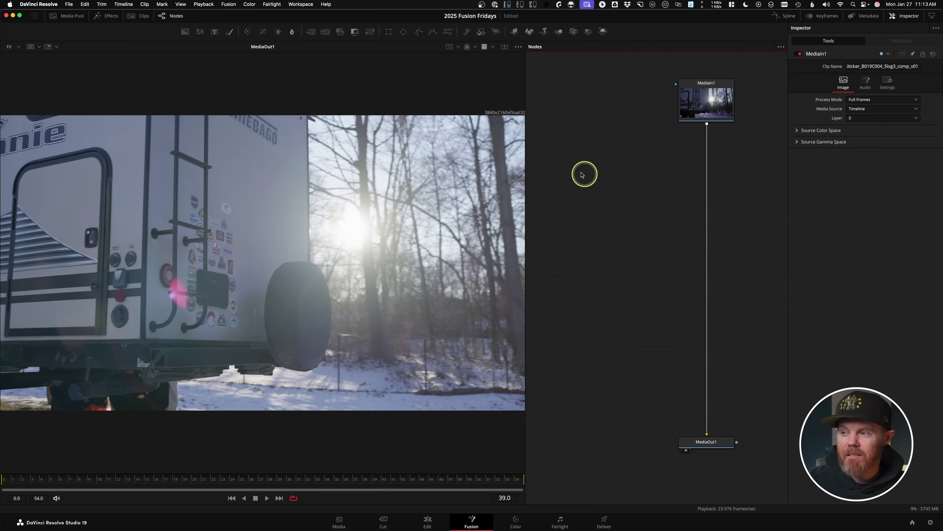
key(shift+space)
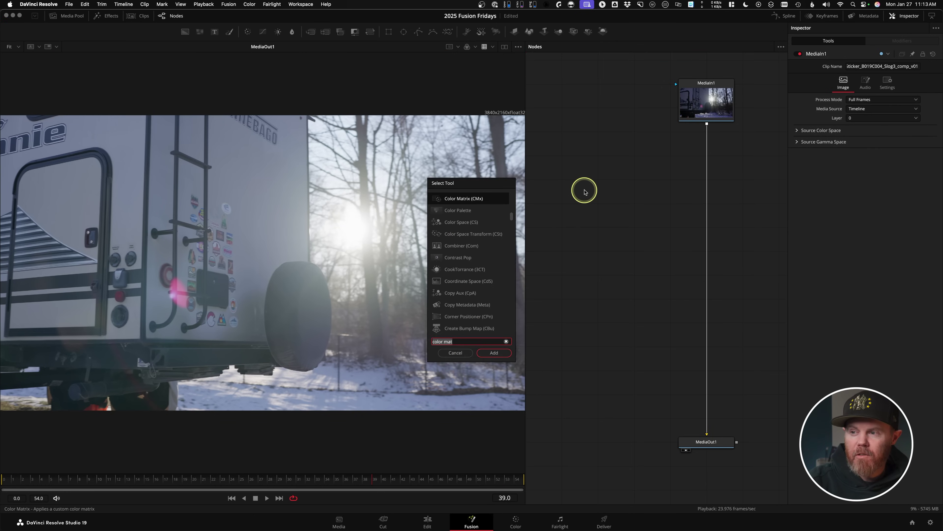
text(pixel)
text( al)
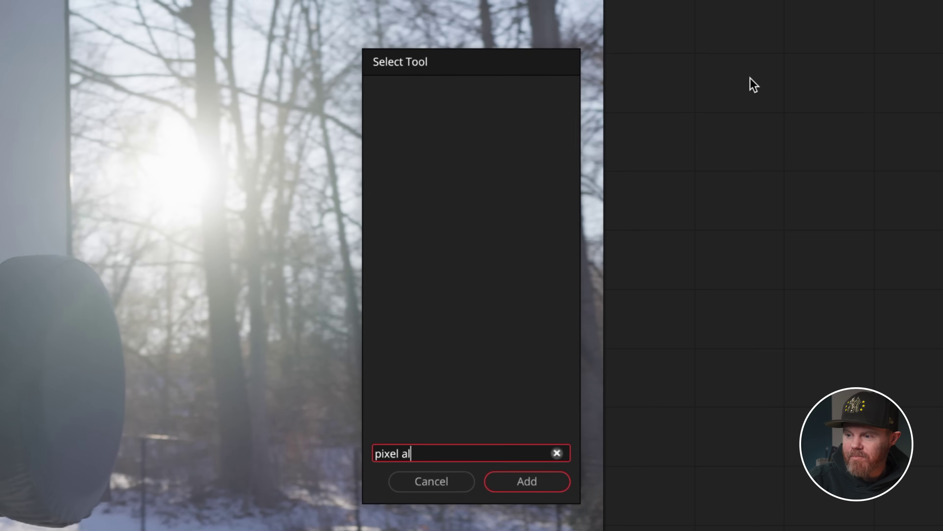
key(BackSpace)
text(n)
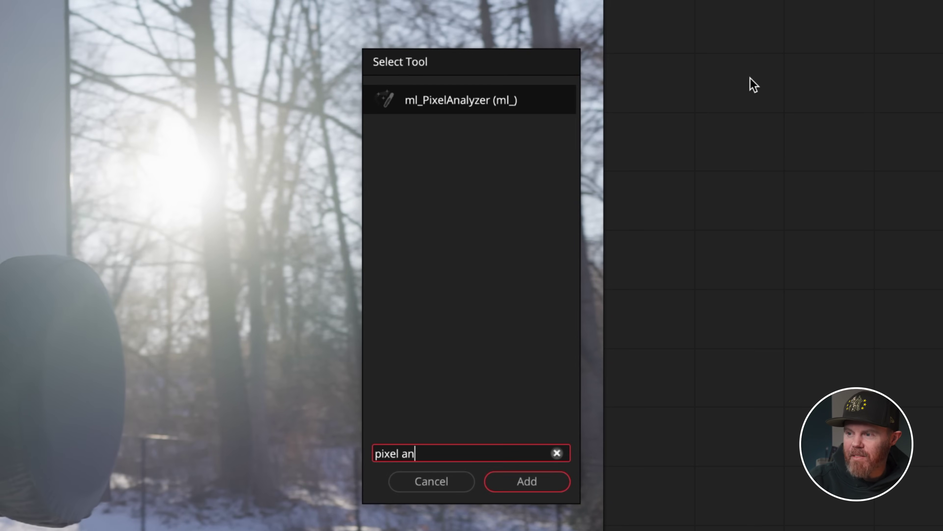
key(Return)
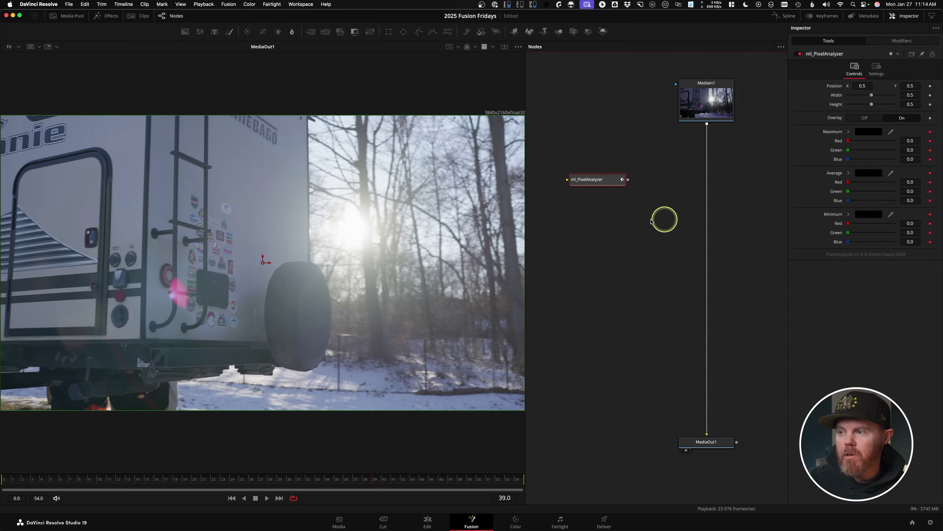
Step: Add an unconnected ml_ColorMatcher node below the ml_PixelAnalyzer node
key(shift+space)
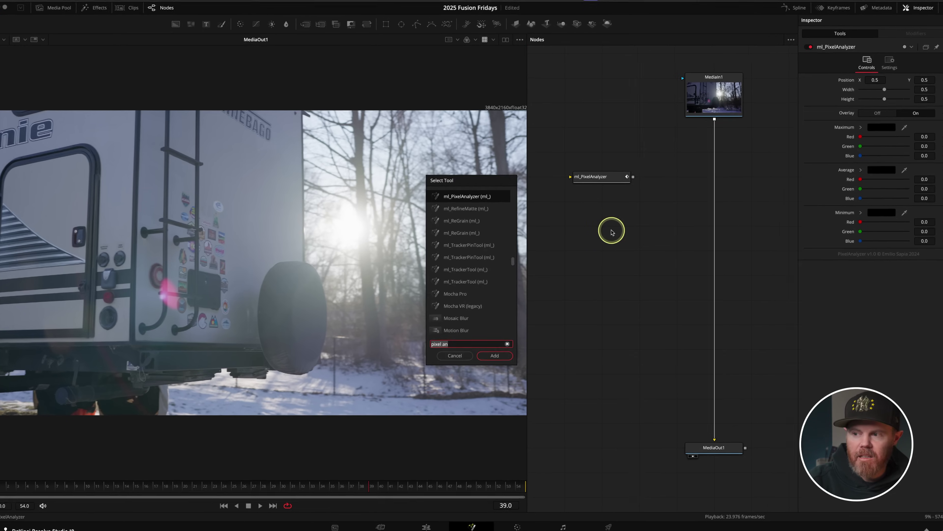
text(color matc)
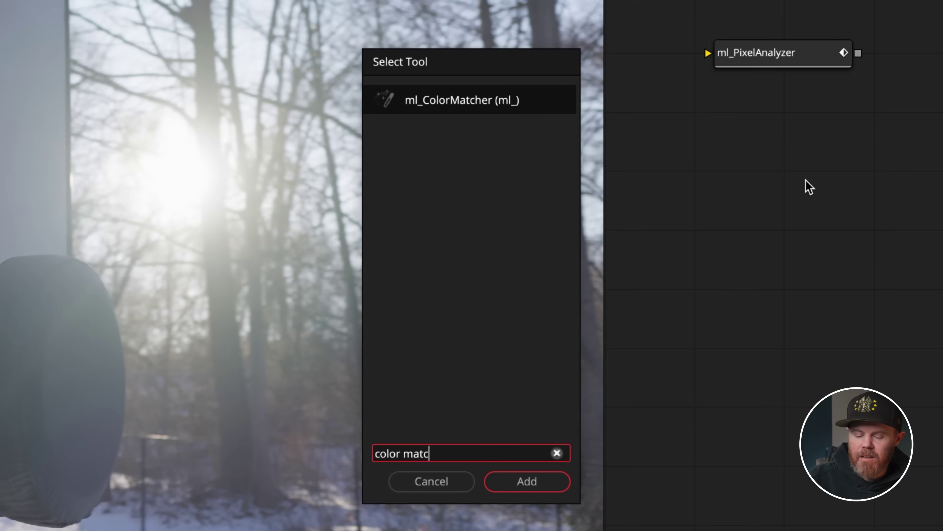
key(Return)
click(705, 184)
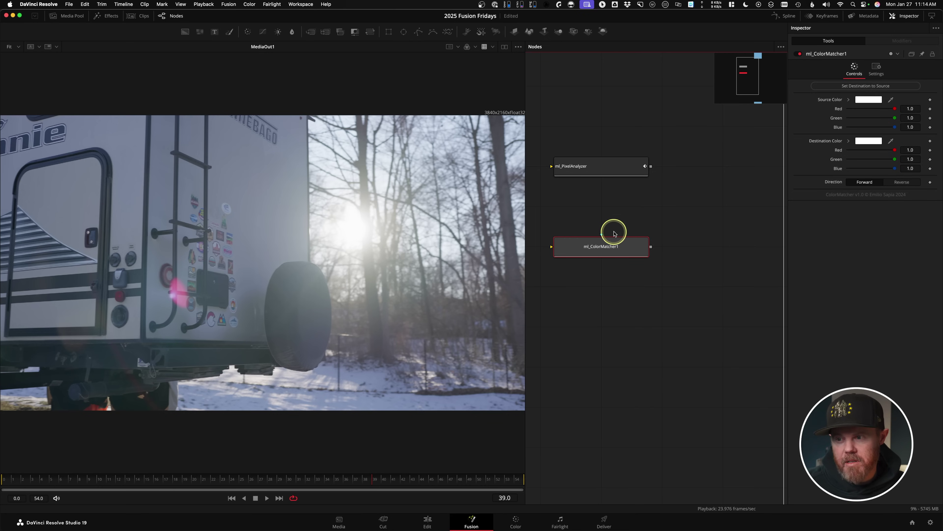
drag(651, 284, 630, 284)
scroll(630, 285, down, 3)
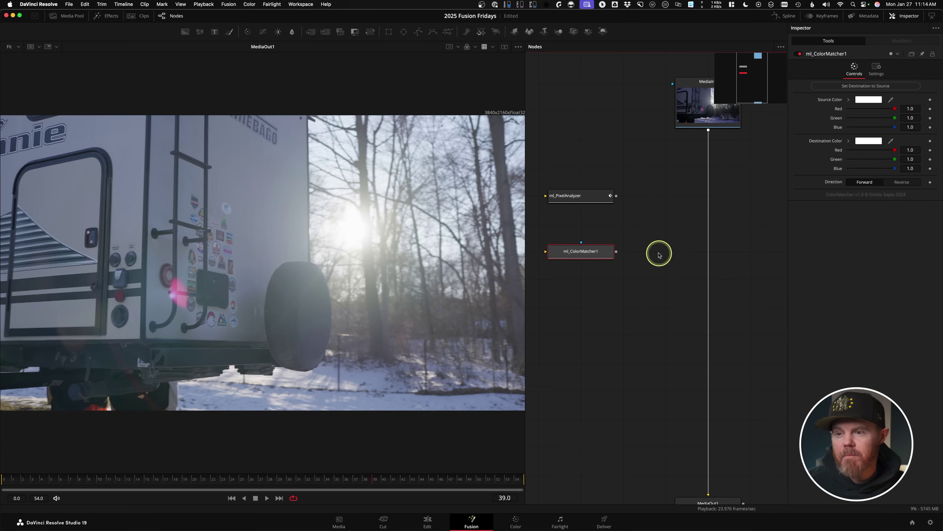
Step: Inspect the stickers on the RV's rear wall up close, scrubbing to frame 54 and back to frame 0
scroll(230, 208, up, 10)
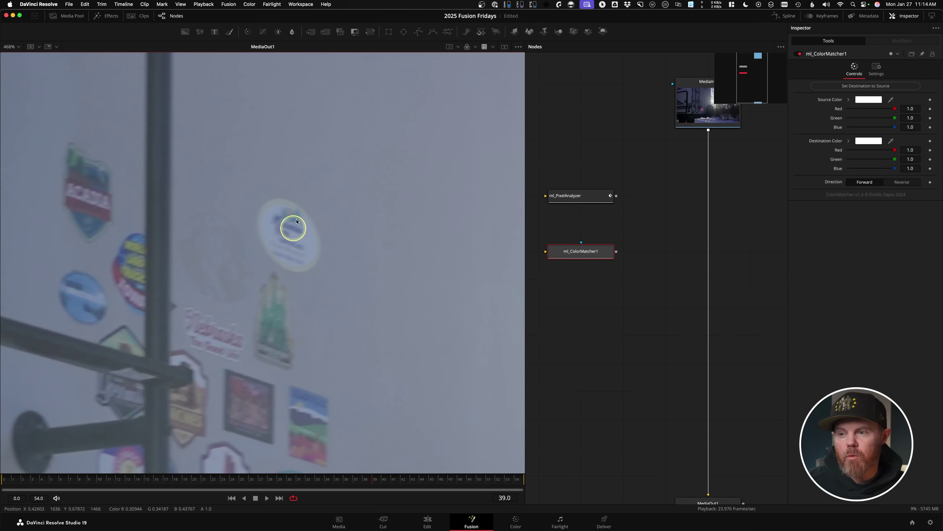
scroll(277, 220, down, 8)
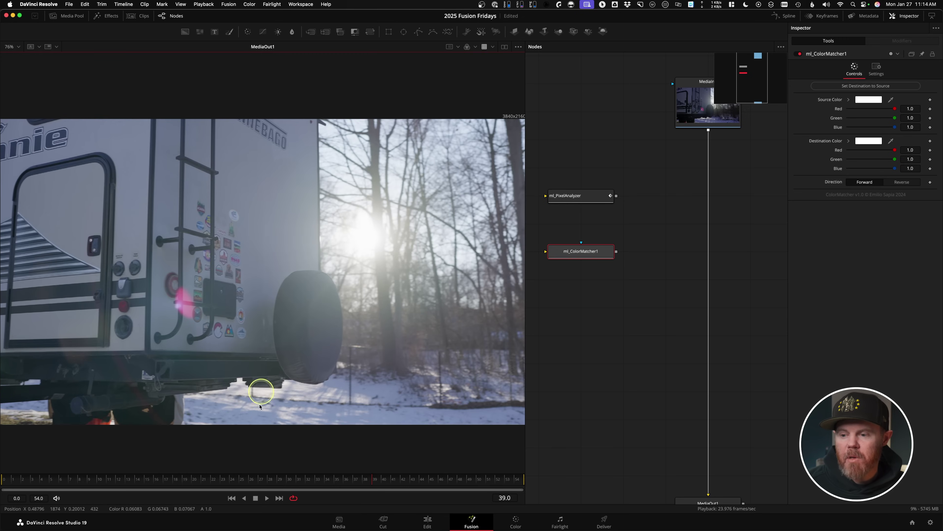
drag(250, 484, 573, 496)
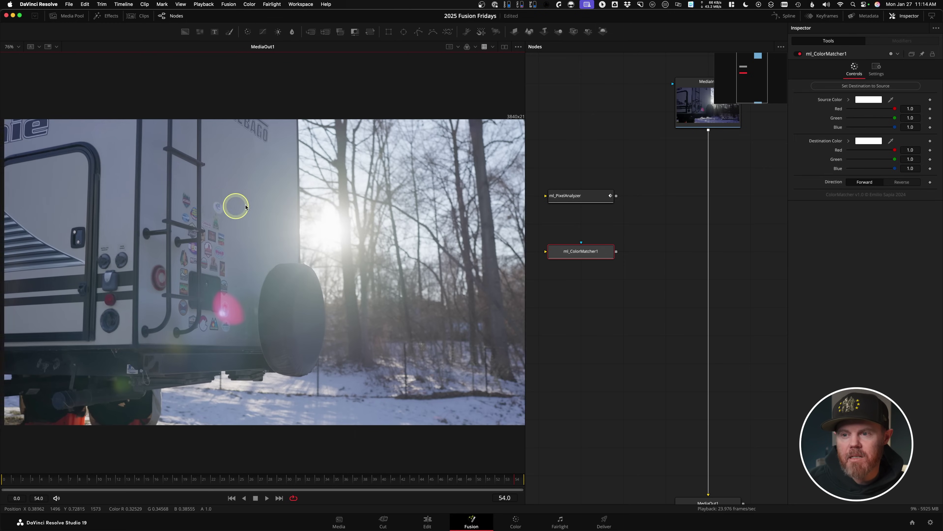
scroll(238, 204, up, 3)
drag(268, 453, 2, 464)
scroll(192, 202, down, 3)
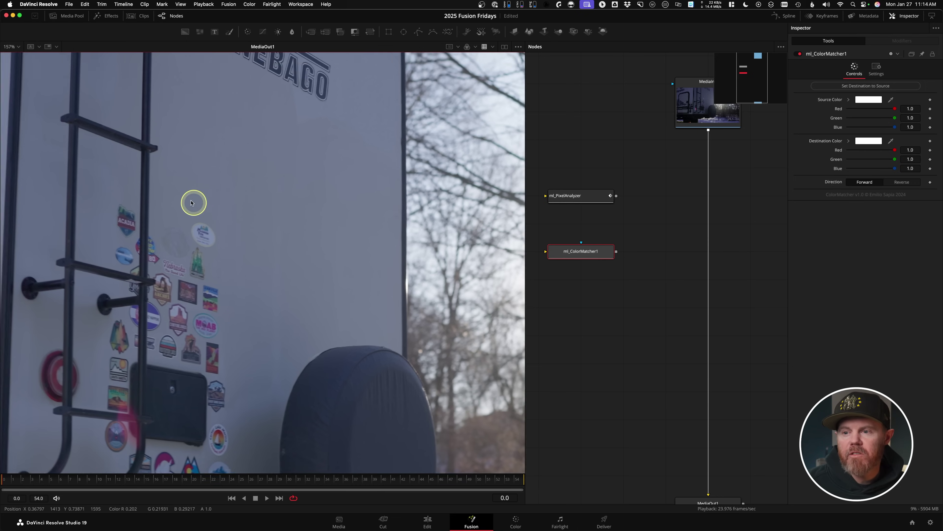
scroll(664, 183, down, 3)
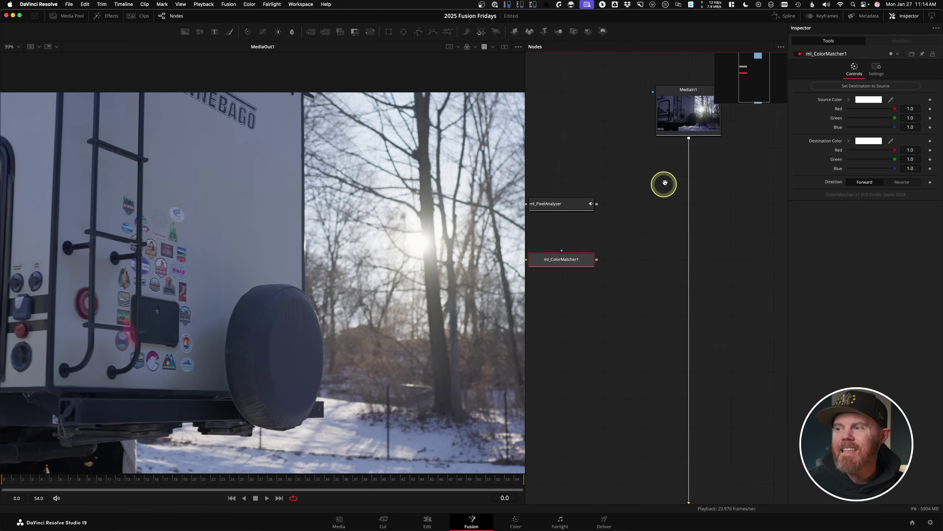
Step: Insert a Time Speed node directly after MediaIn1
click(676, 112)
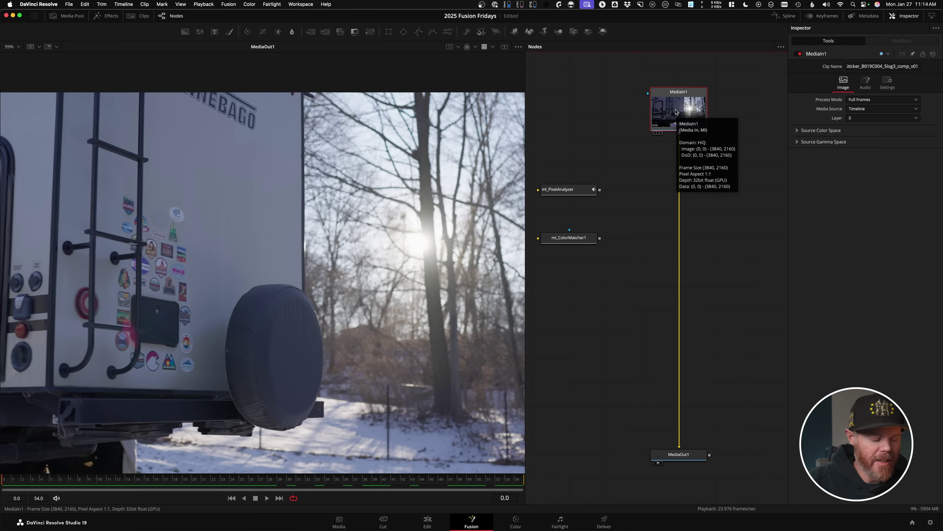
key(shift+space)
text(color matc)
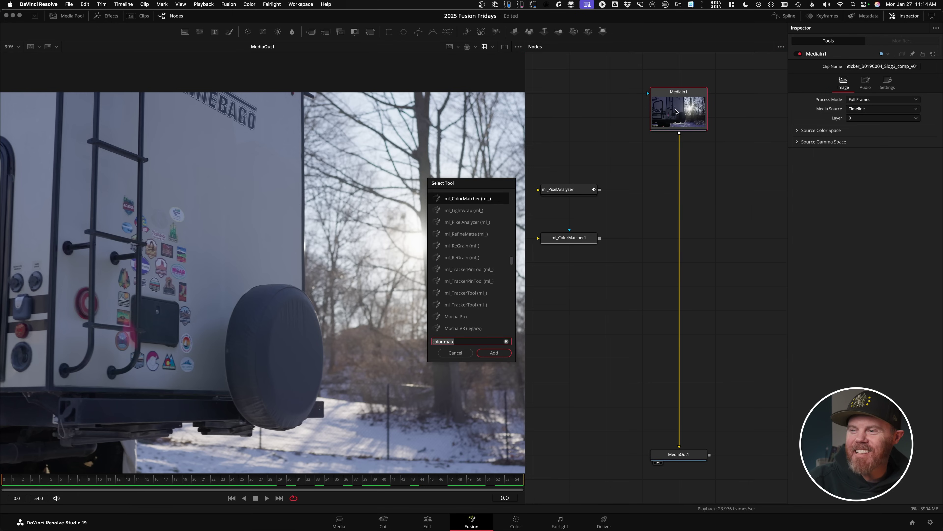
key(BackSpace)
key(BackSpace)
key(BackSpace)
key(BackSpace)
key(BackSpace)
key(BackSpace)
key(BackSpace)
key(BackSpace)
key(BackSpace)
key(BackSpace)
text(time)
key(Down)
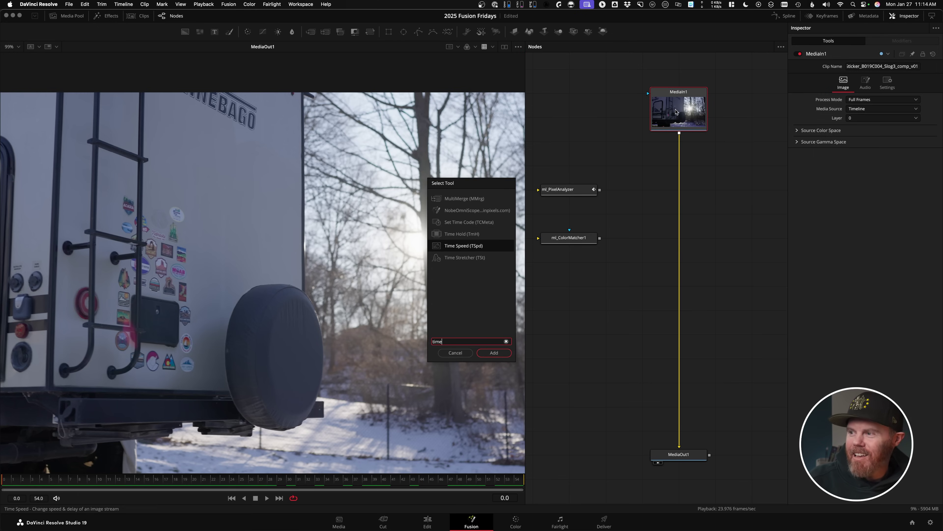
key(Return)
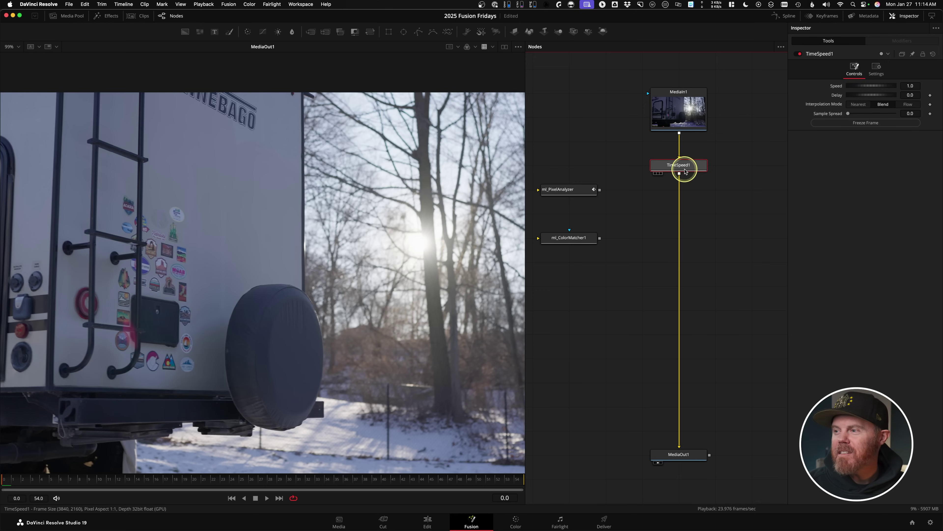
Step: Display TimeSpeed1 in the viewer and freeze the footage on frame 0
drag(686, 169, 233, 209)
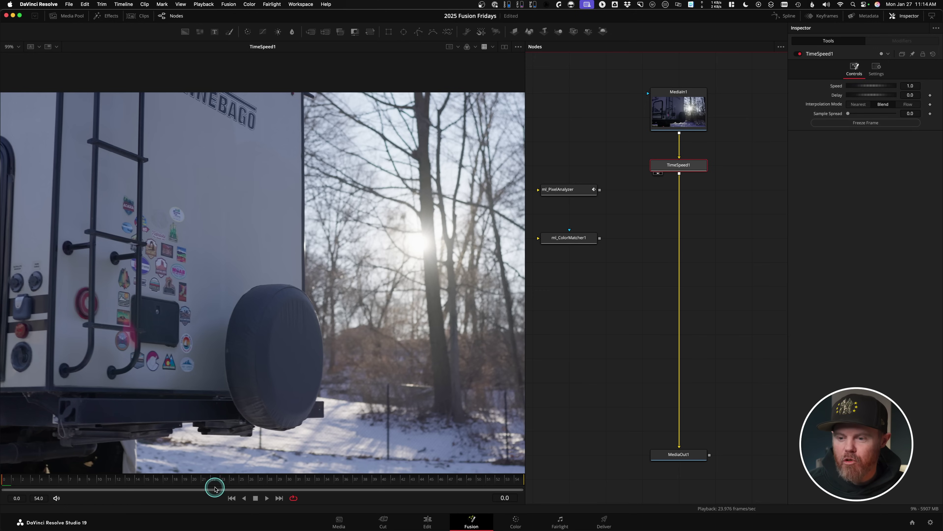
drag(215, 489, 1, 463)
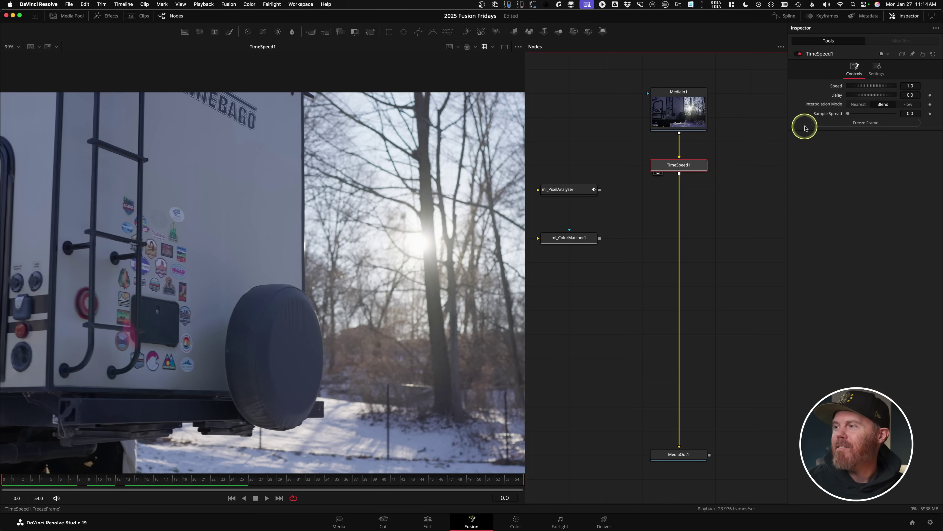
click(832, 126)
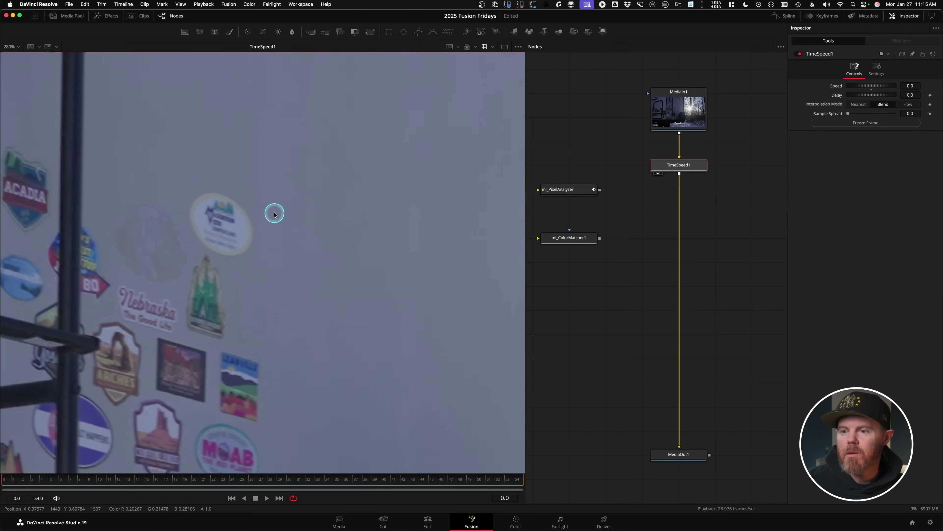
Step: Insert a Paint node after TimeSpeed1, space it further down the flow, and display it in the viewer
scroll(274, 215, up, 3)
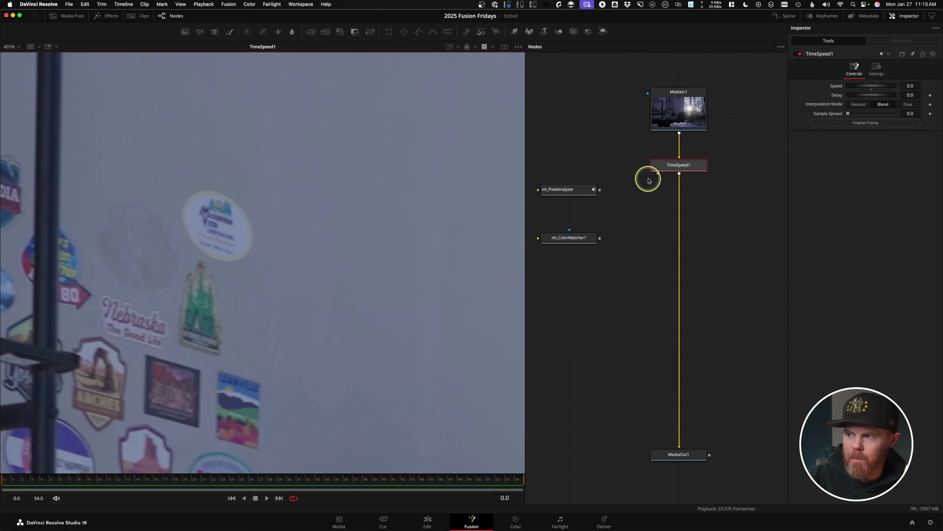
key(shift+space)
text(paint)
key(Return)
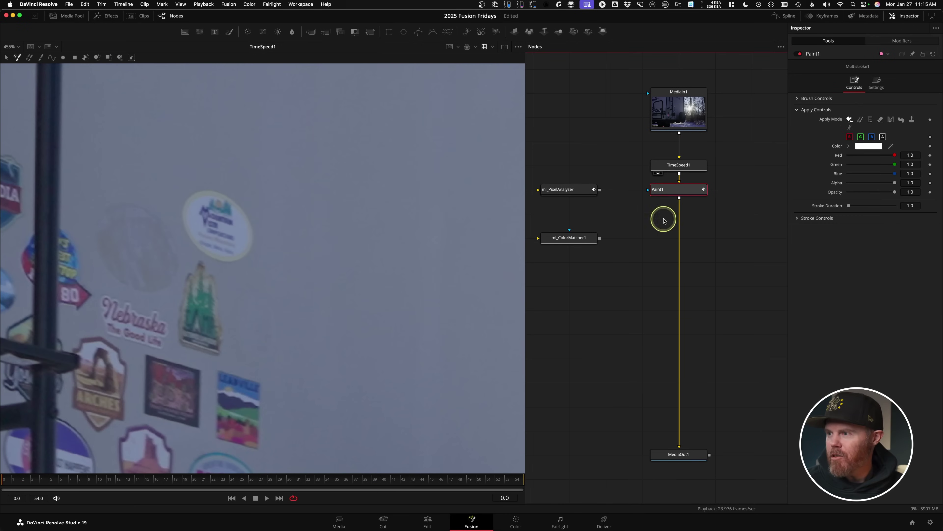
drag(684, 193, 683, 216)
key(1)
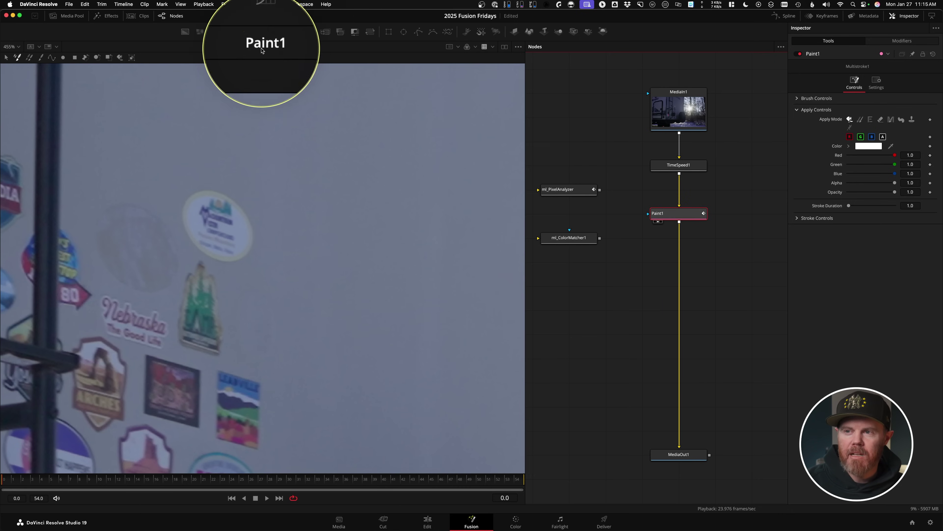
Step: Paint clean wall over the white oval sticker with the Stroke tool in Clone apply mode
click(40, 58)
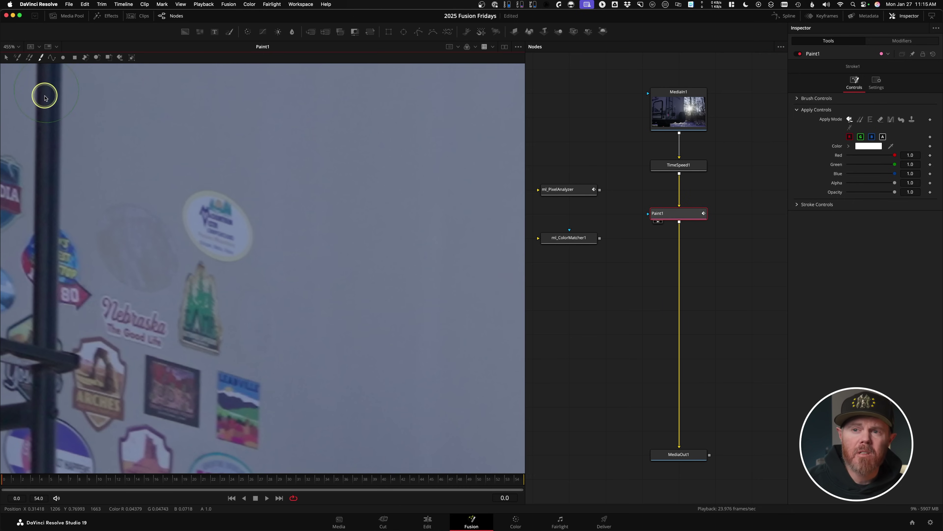
click(860, 120)
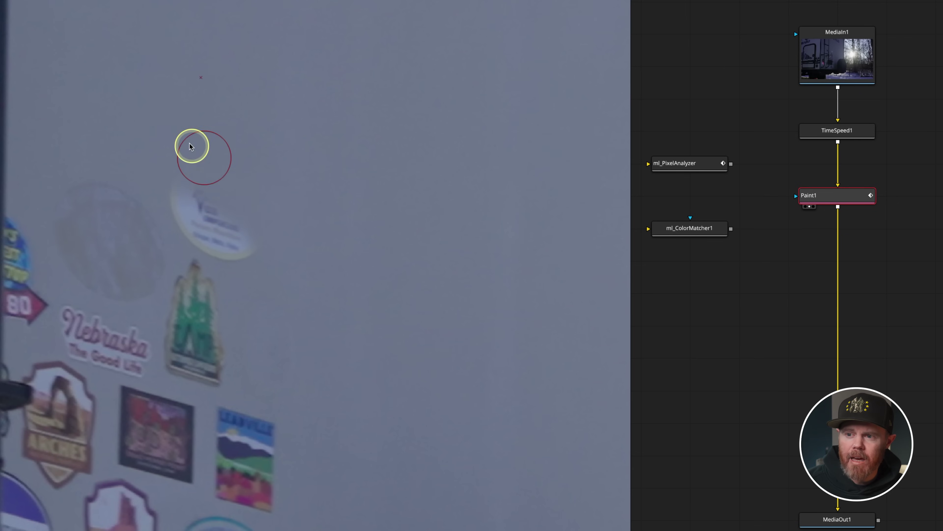
mouse_move(179, 194)
mouse_down()
mouse_move(212, 213)
mouse_move(233, 208)
mouse_up()
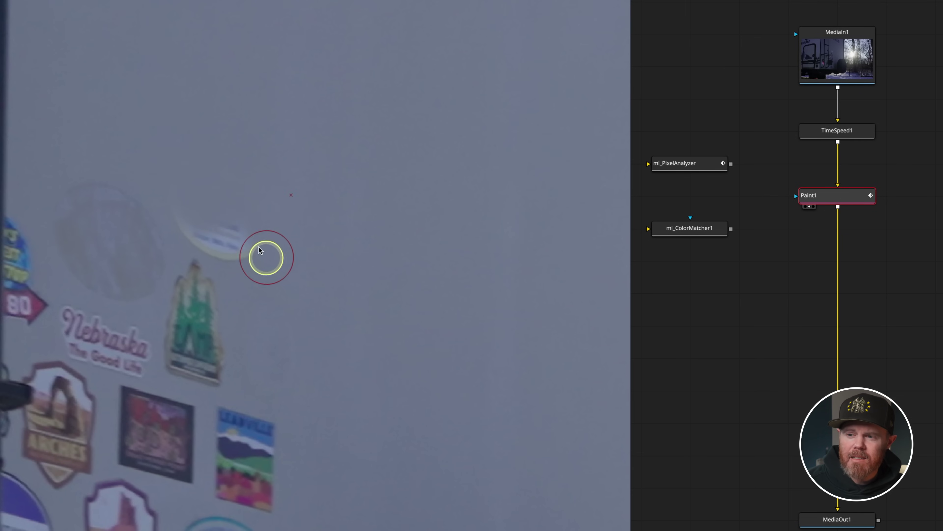
drag(256, 255, 229, 234)
mouse_move(253, 181)
mouse_down()
mouse_move(239, 252)
mouse_move(195, 218)
mouse_move(192, 194)
mouse_move(248, 150)
mouse_move(239, 213)
mouse_move(193, 209)
mouse_move(212, 248)
mouse_up()
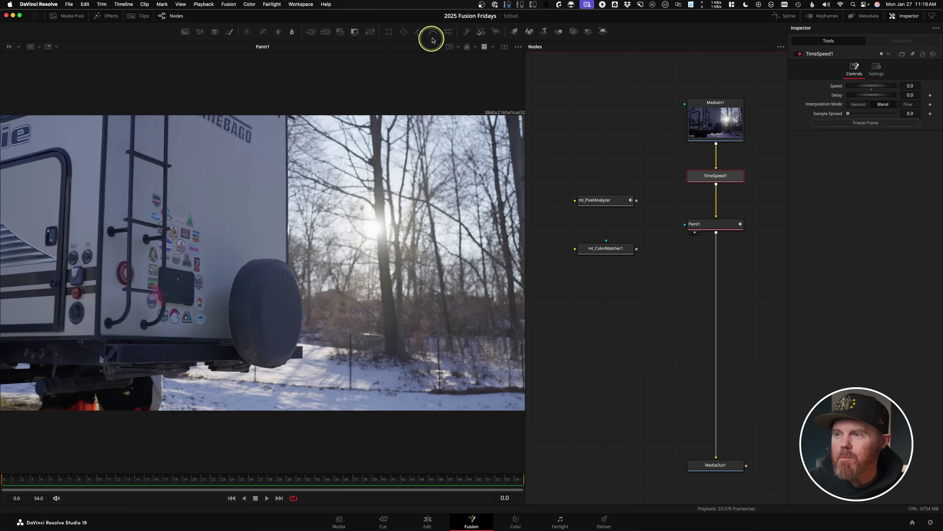
Step: Add an unconnected B-Spline mask node beside the main flow and display TimeSpeed1 in the viewer
drag(430, 39, 626, 311)
scroll(648, 272, up, 3)
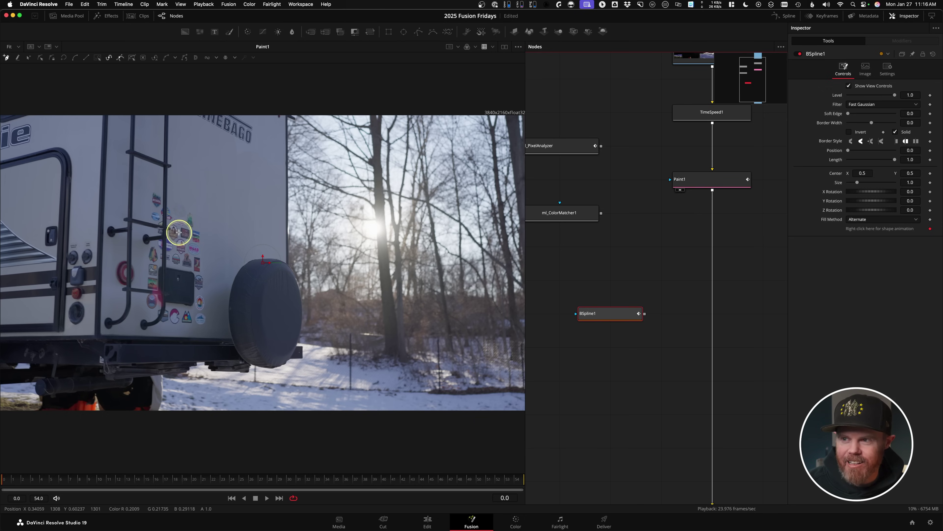
drag(706, 114, 135, 153)
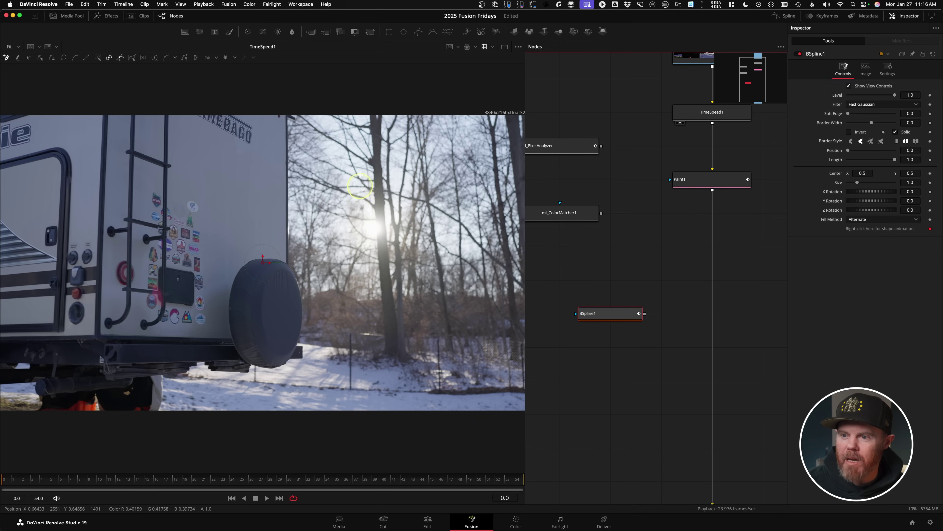
Step: Draw a closed B-Spline around the white oval sticker on the RV wall
scroll(195, 185, up, 15)
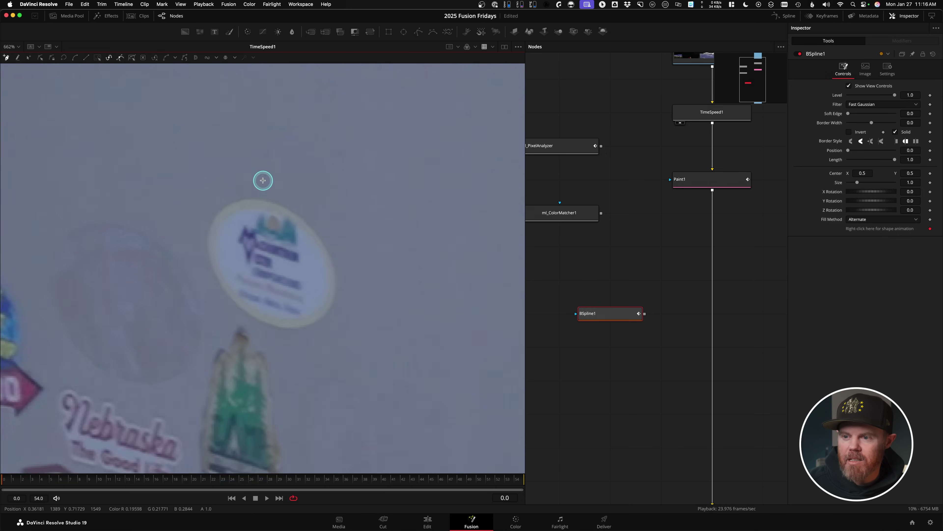
scroll(266, 183, up, 1)
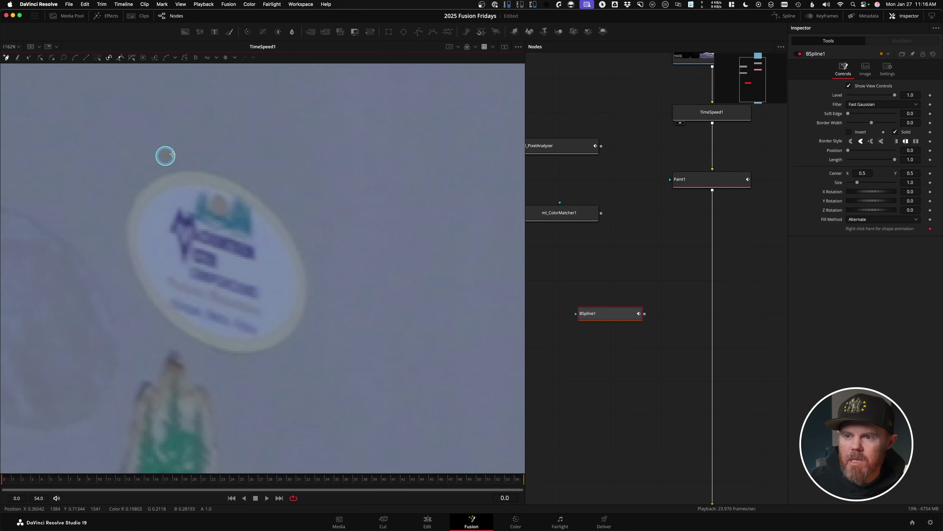
click(277, 182)
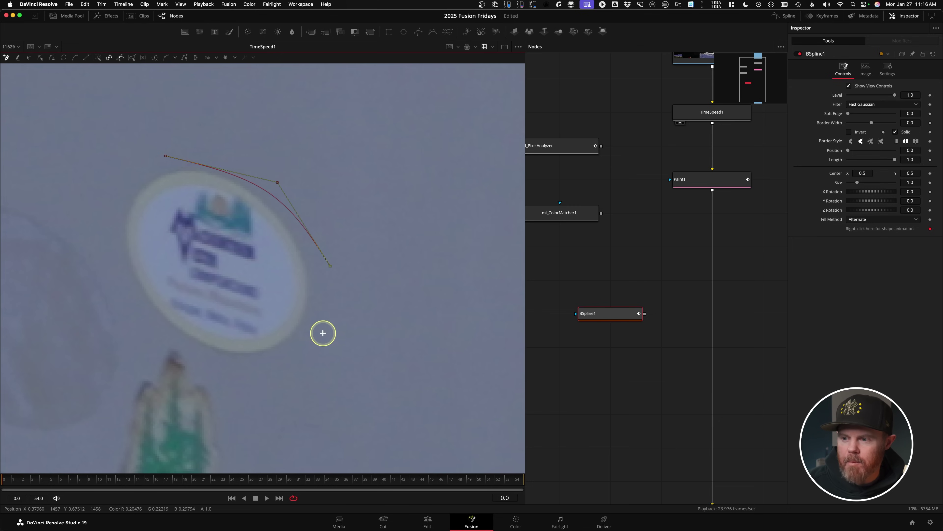
click(320, 343)
click(270, 370)
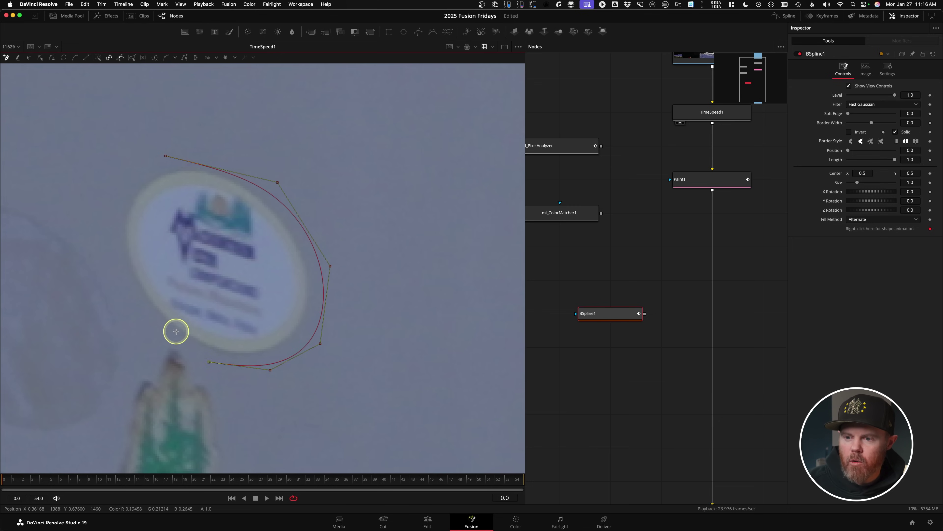
click(109, 250)
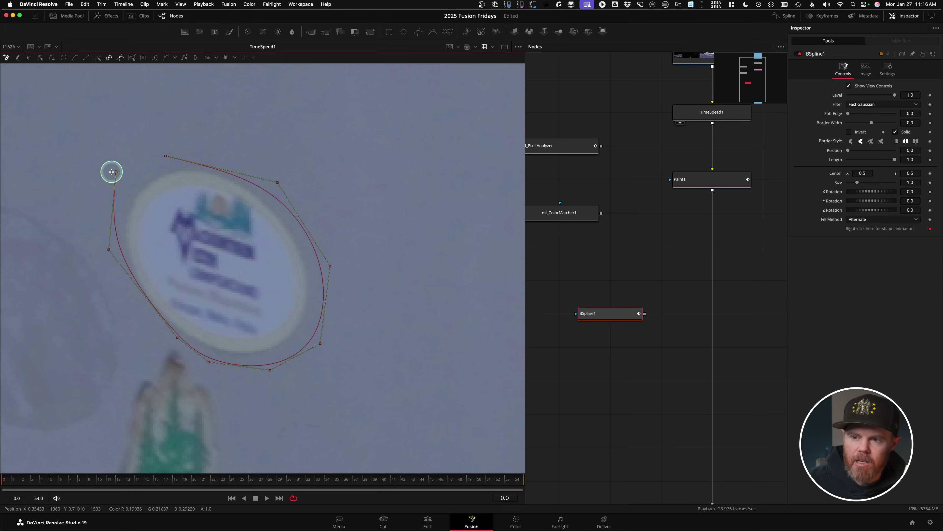
key(shift+c)
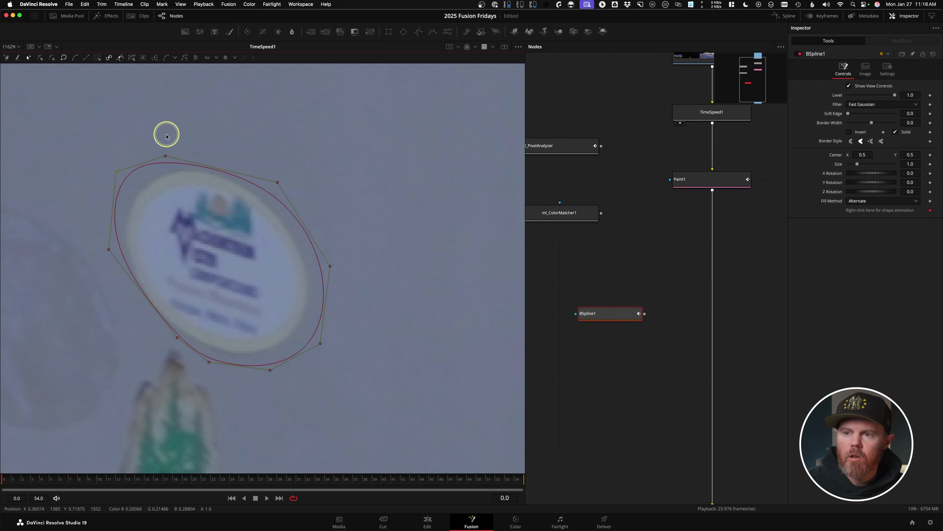
Step: Refine the B-Spline outline by pulling its upper points outward and adjusting the lower points near the tree sticker
drag(169, 130, 208, 104)
mouse_move(328, 178)
mouse_down()
mouse_move(347, 154)
mouse_move(326, 165)
mouse_up()
mouse_move(354, 271)
mouse_down()
mouse_move(362, 270)
mouse_move(358, 282)
mouse_up()
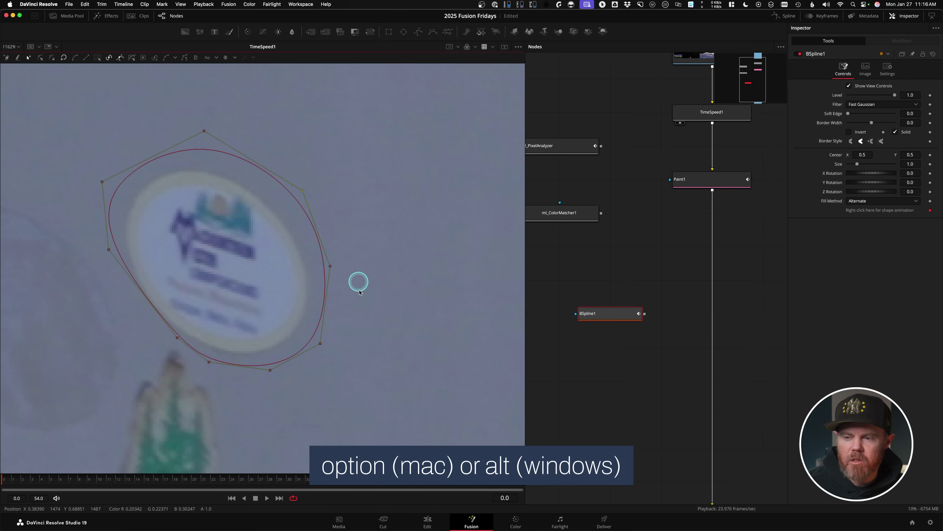
drag(365, 364, 447, 321)
drag(238, 301, 208, 307)
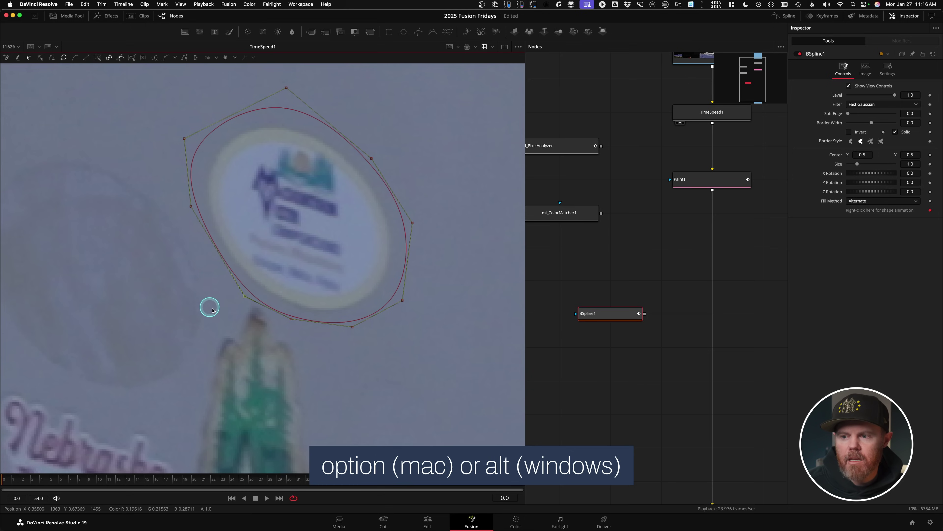
drag(291, 333, 196, 320)
scroll(263, 291, up, 1)
scroll(196, 320, down, 3)
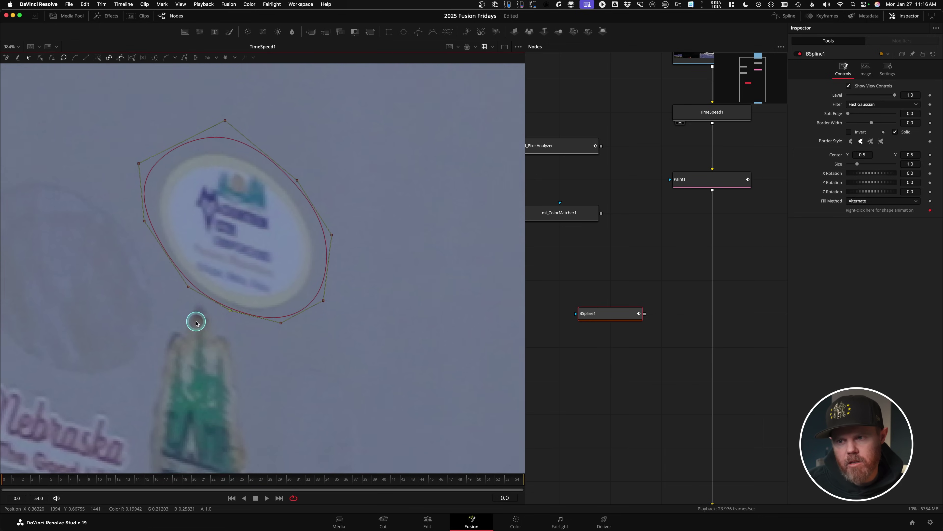
drag(239, 239, 273, 219)
scroll(273, 219, up, 4)
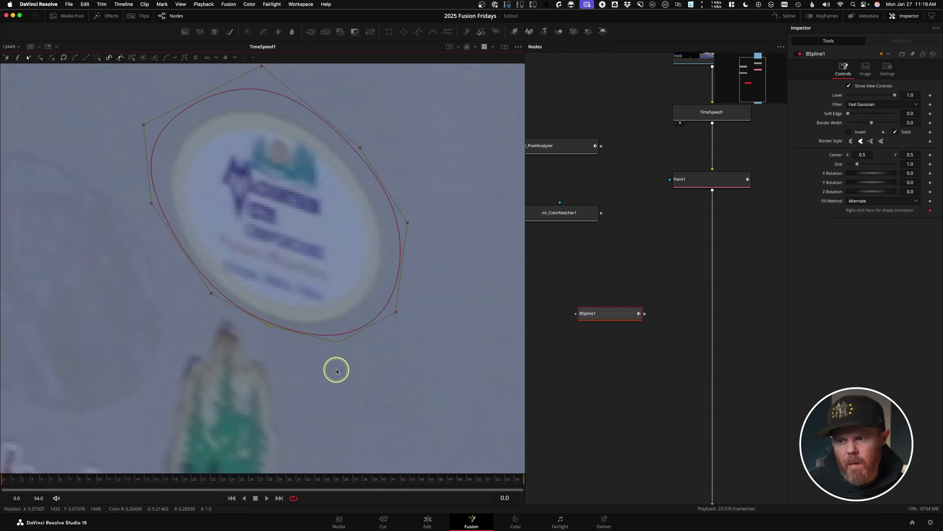
drag(355, 355, 345, 371)
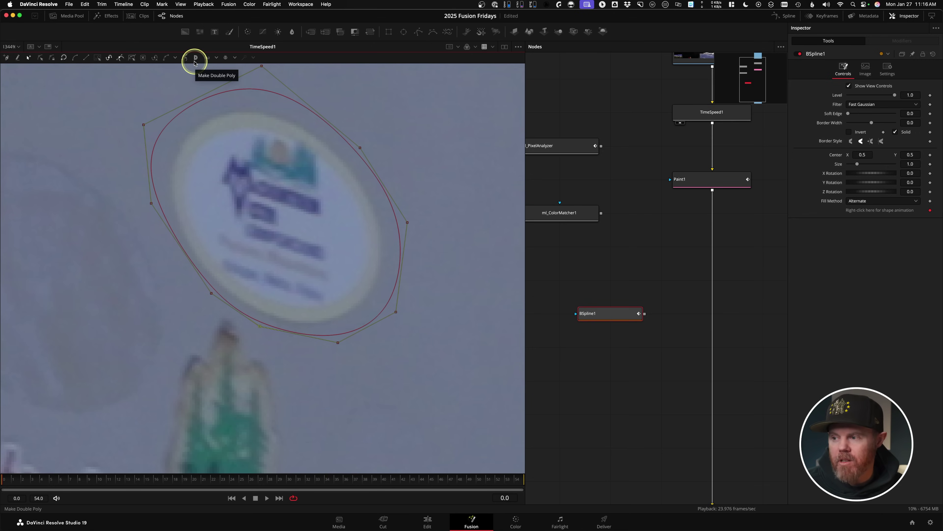
Step: Display the BSpline1 mask in the viewer, try a Soft Edge of 0.0126, and reset it to the default
drag(609, 314, 311, 281)
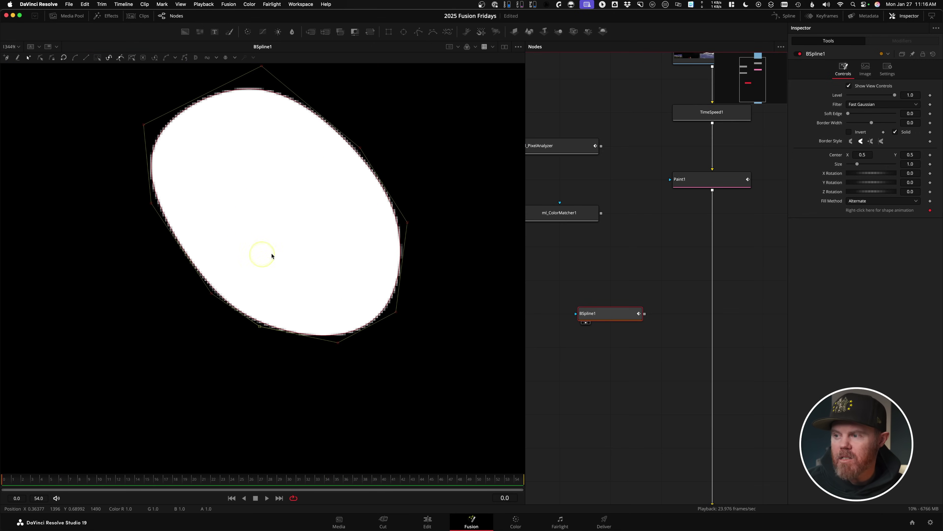
drag(848, 113, 852, 115)
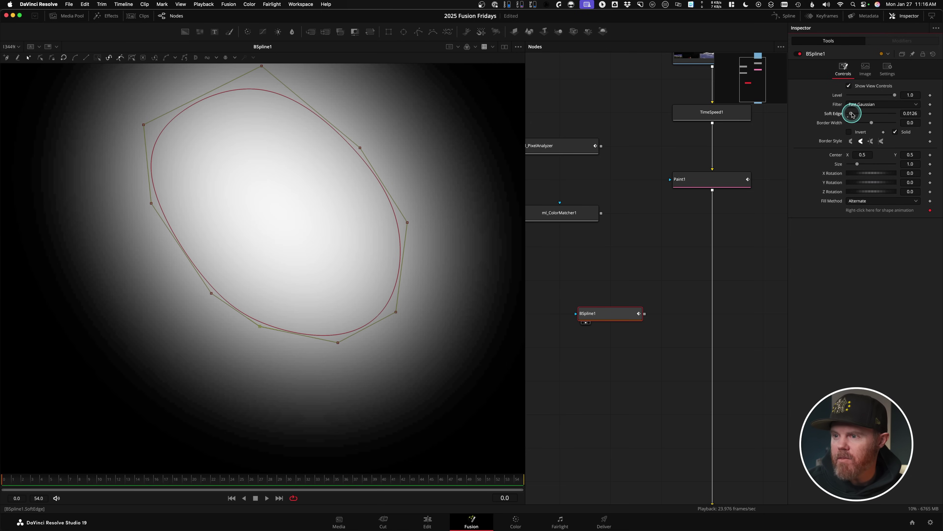
double_click(834, 113)
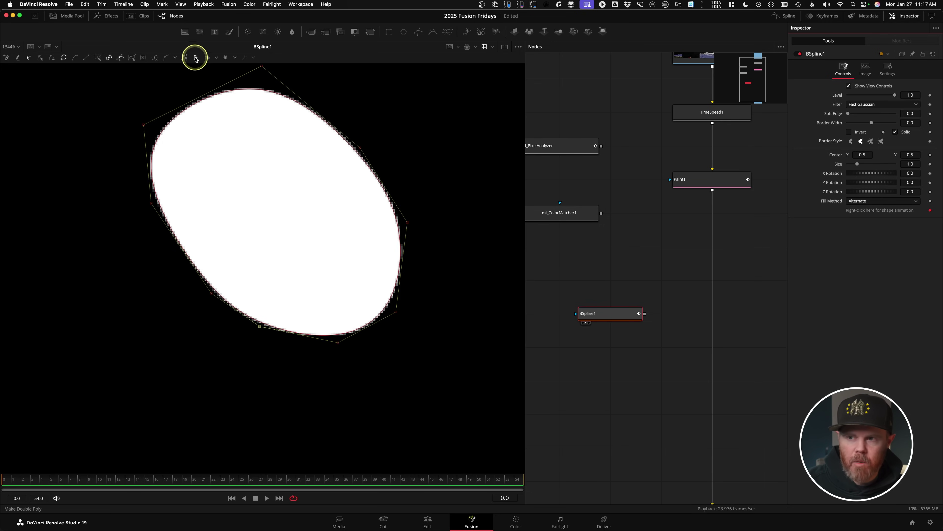
Step: Convert the B-Spline to a double polygon, setting the inner polygon to Done and the outer polygon to Modify Only
click(196, 58)
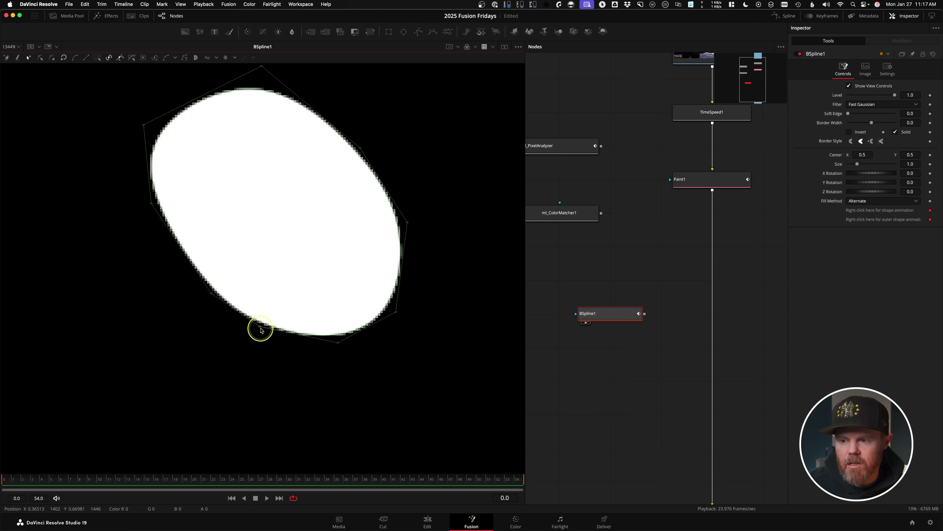
drag(261, 330, 259, 330)
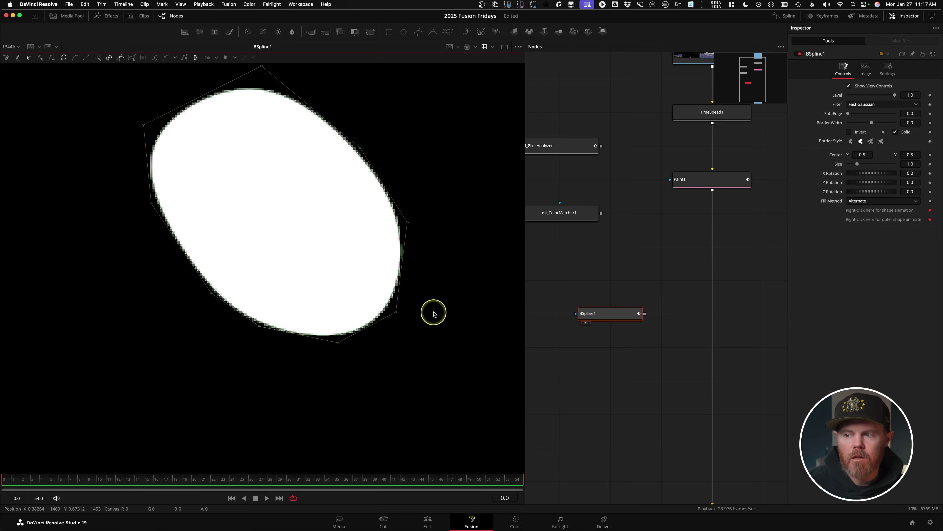
right_click(422, 270)
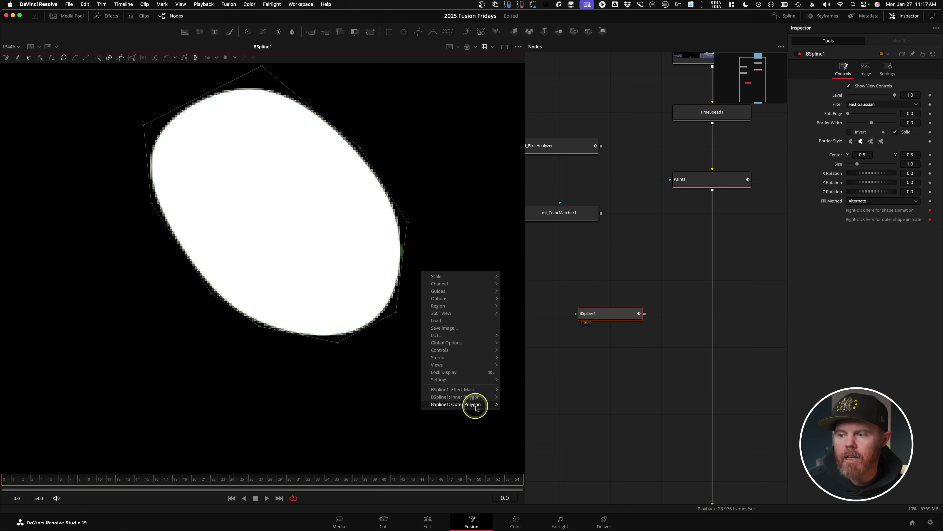
mouse_move(480, 397)
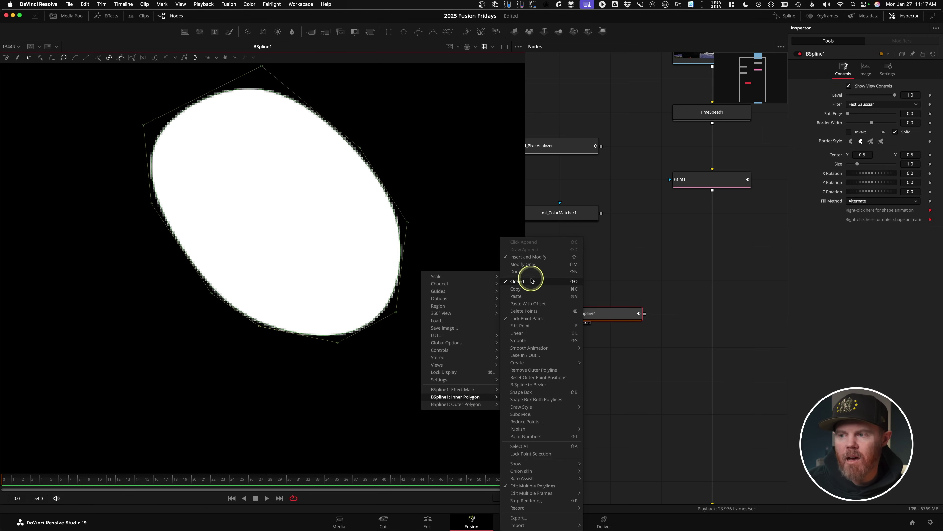
click(535, 271)
right_click(409, 326)
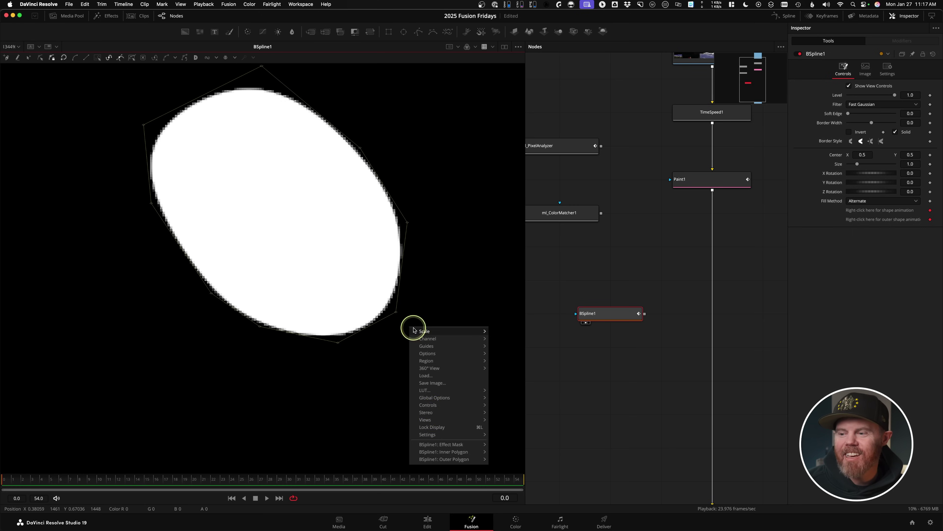
mouse_move(447, 460)
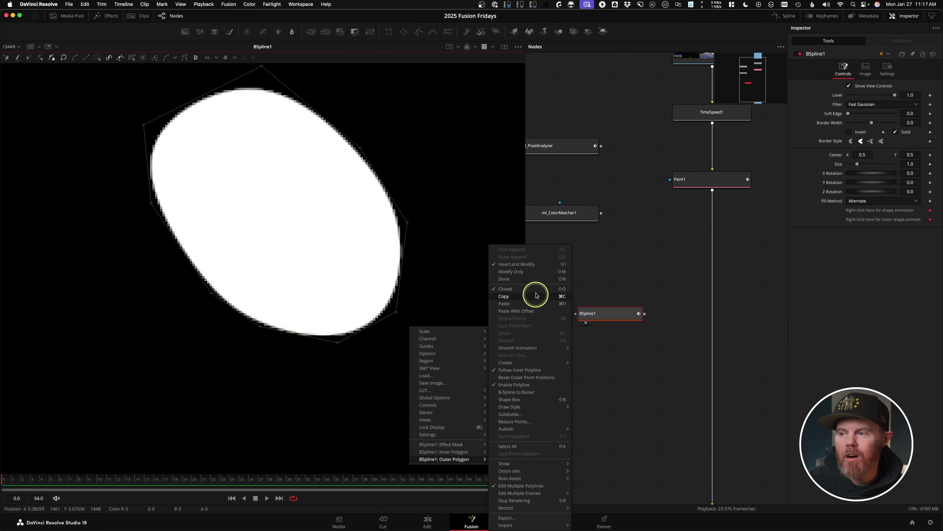
click(533, 272)
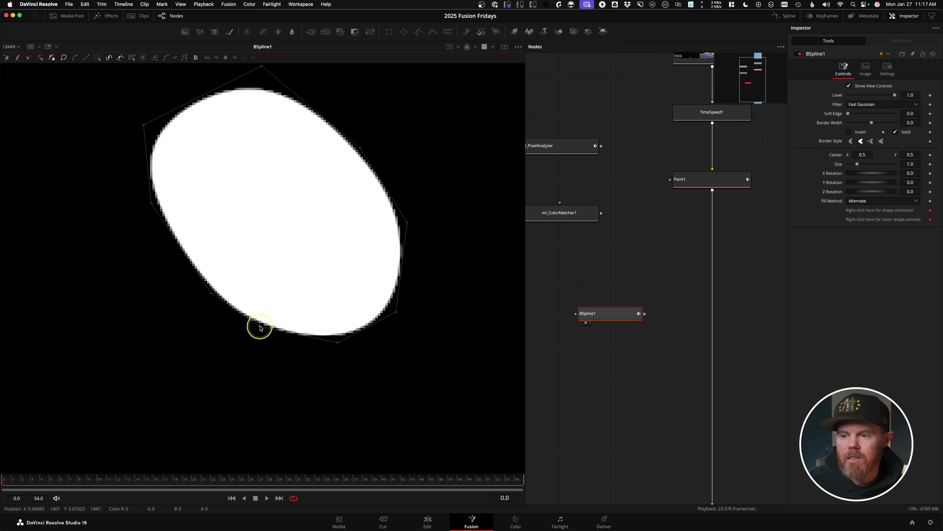
Step: Pull the two lower points of the outer polygon outward to feather the mask's bottom edge
drag(260, 327, 250, 354)
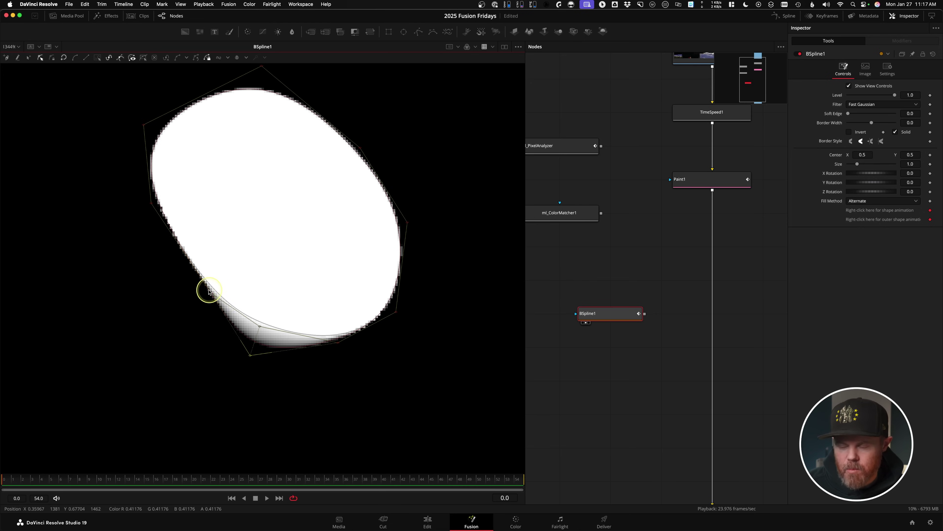
scroll(270, 257, up, 5)
scroll(141, 271, down, 4)
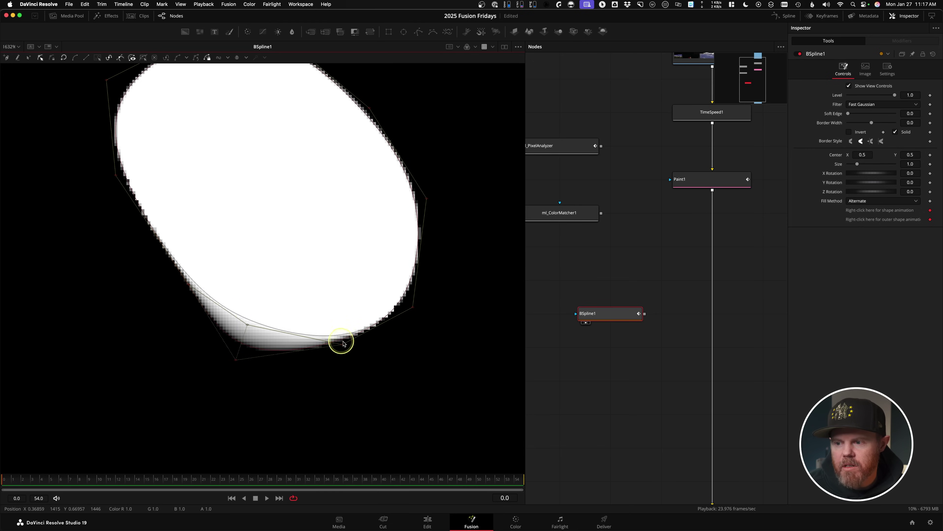
drag(340, 345, 352, 375)
scroll(318, 247, down, 3)
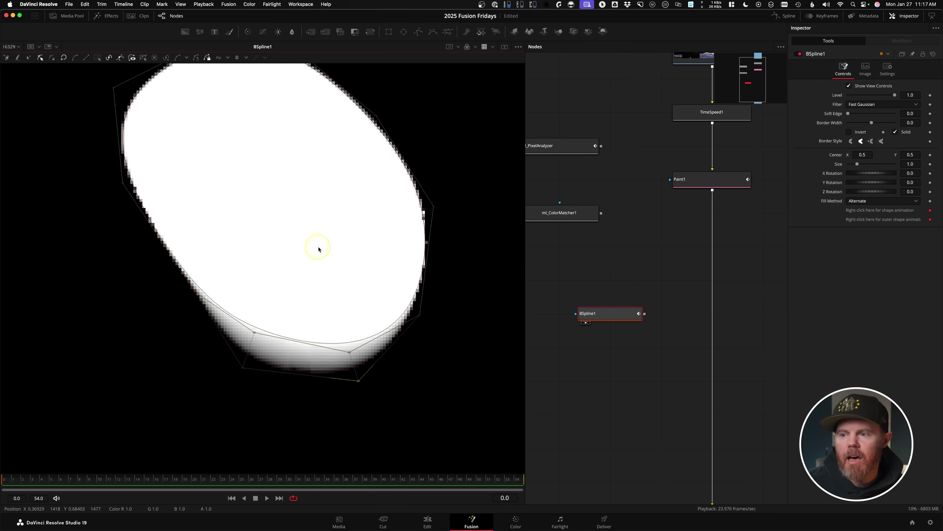
scroll(306, 261, up, 3)
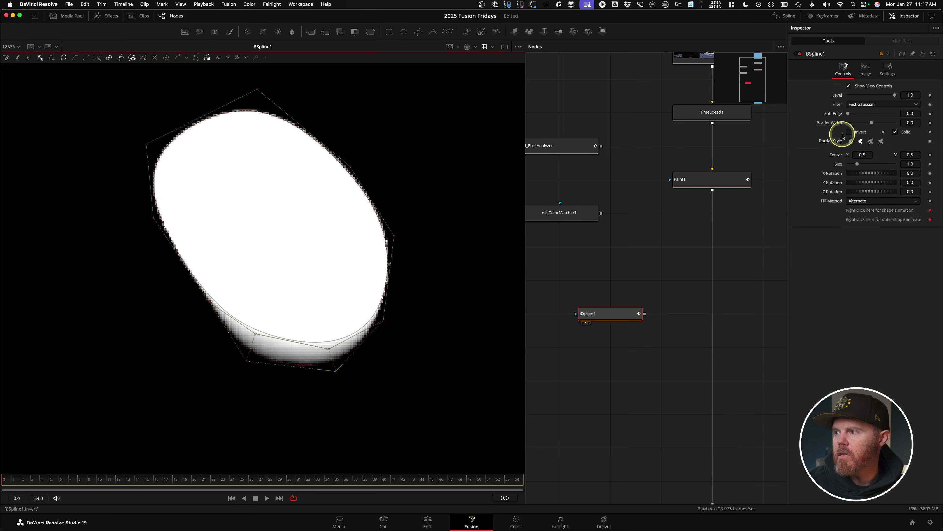
Step: Display TimeSpeed1 in the viewer with BSpline1 selected, and move the BSpline1 node higher in the flow
drag(712, 113, 359, 197)
click(616, 317)
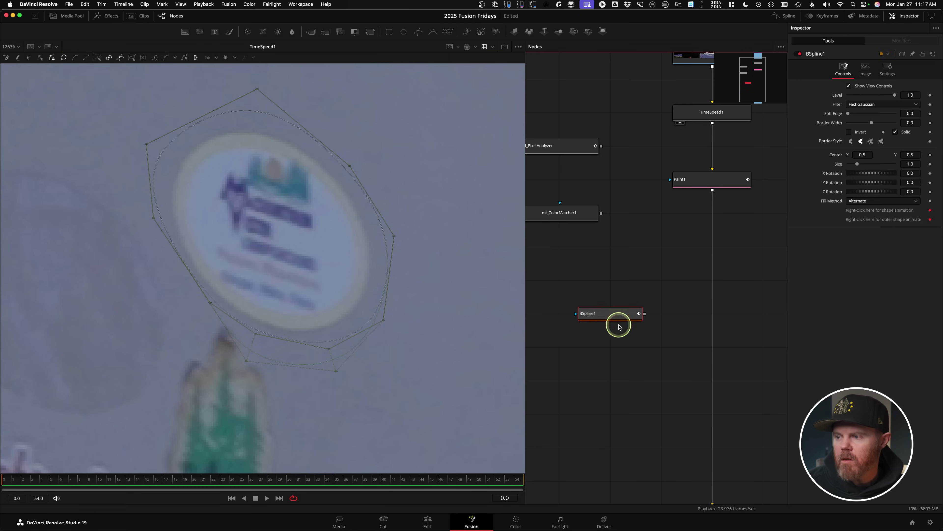
drag(606, 250, 616, 272)
scroll(631, 243, down, 2)
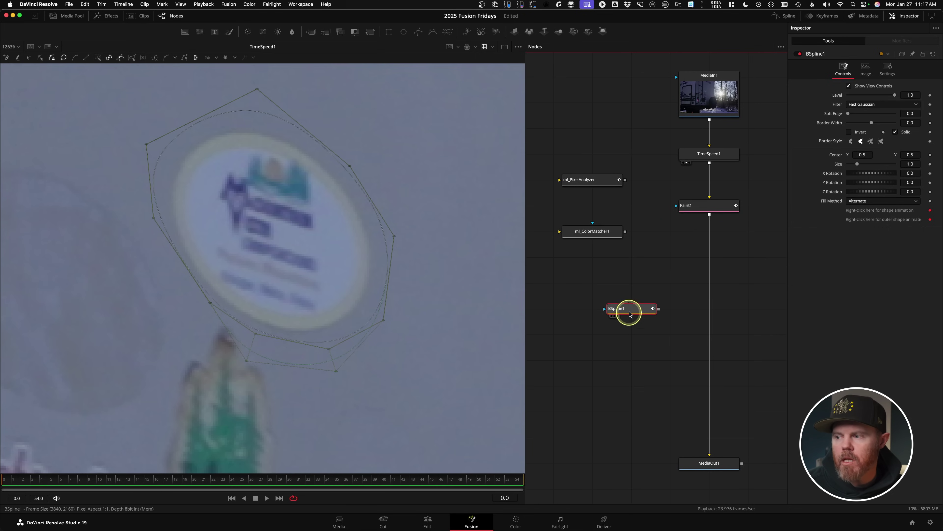
drag(625, 312, 619, 285)
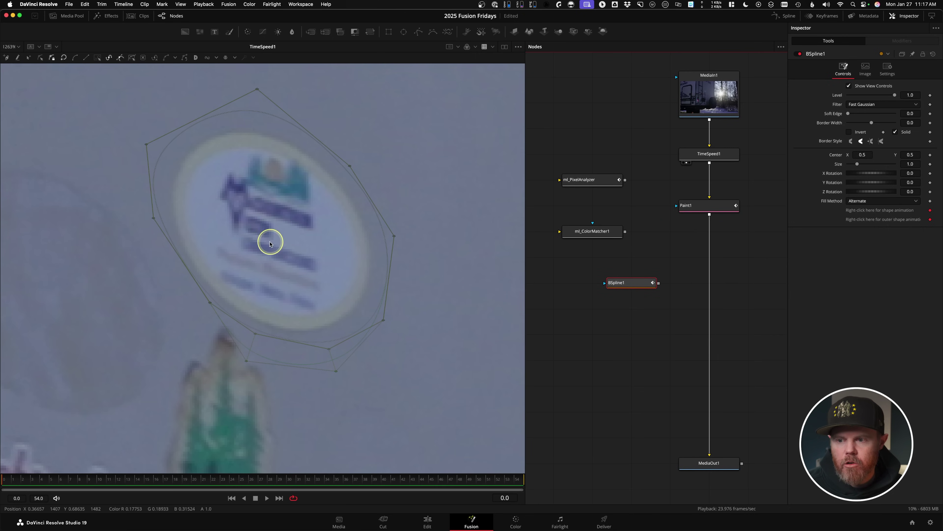
Step: Reposition the outer polygon's two lower-left points and pull its left point outward to feather that side of the mask
scroll(269, 240, up, 2)
drag(245, 369, 243, 363)
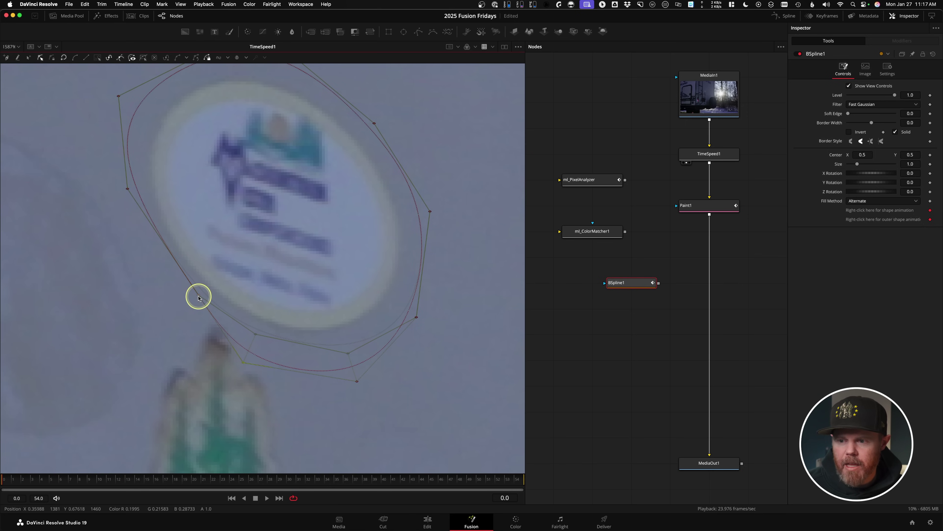
drag(199, 297, 179, 304)
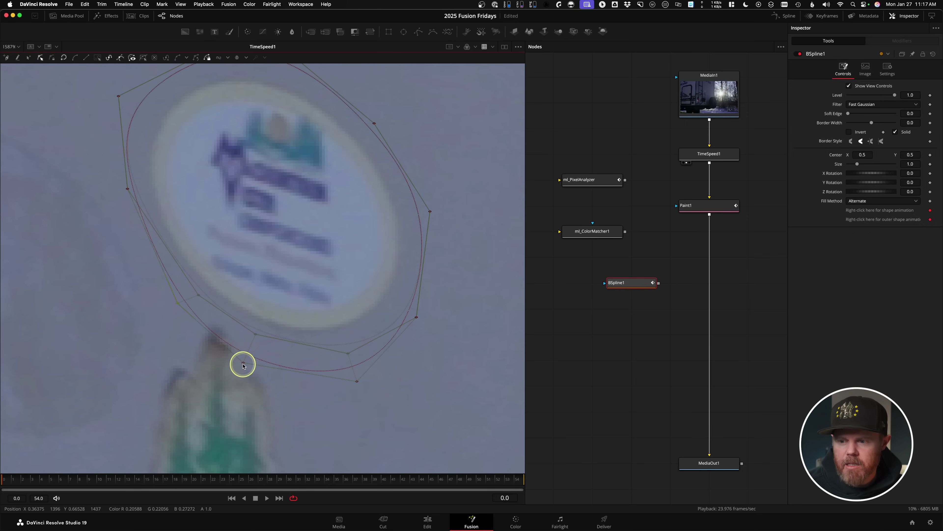
mouse_move(245, 364)
mouse_down()
mouse_move(253, 342)
mouse_move(249, 353)
mouse_up()
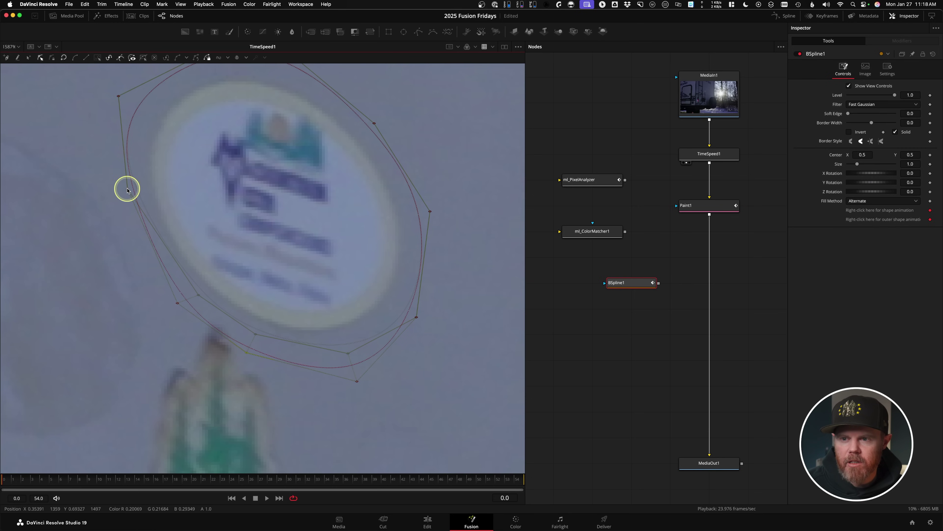
drag(100, 189, 120, 190)
right_click(112, 190)
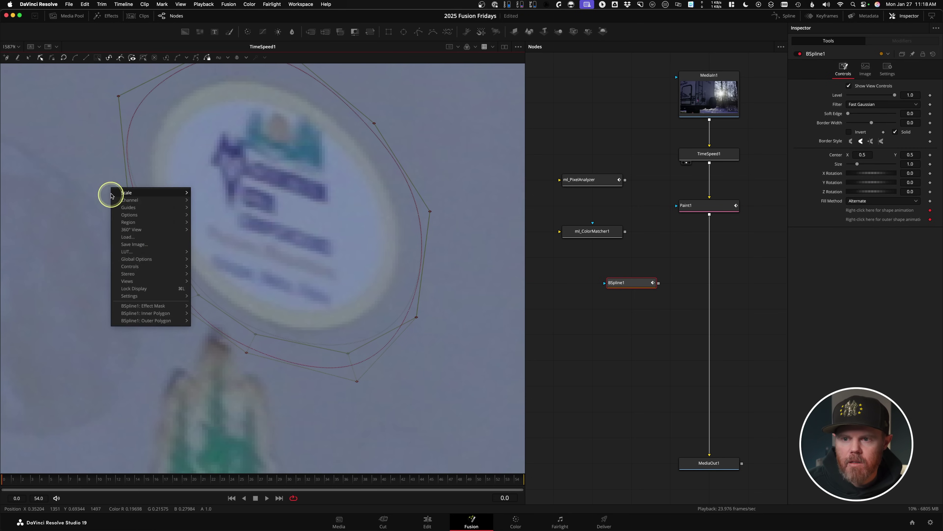
click(85, 194)
click(101, 192)
right_click(101, 194)
click(124, 182)
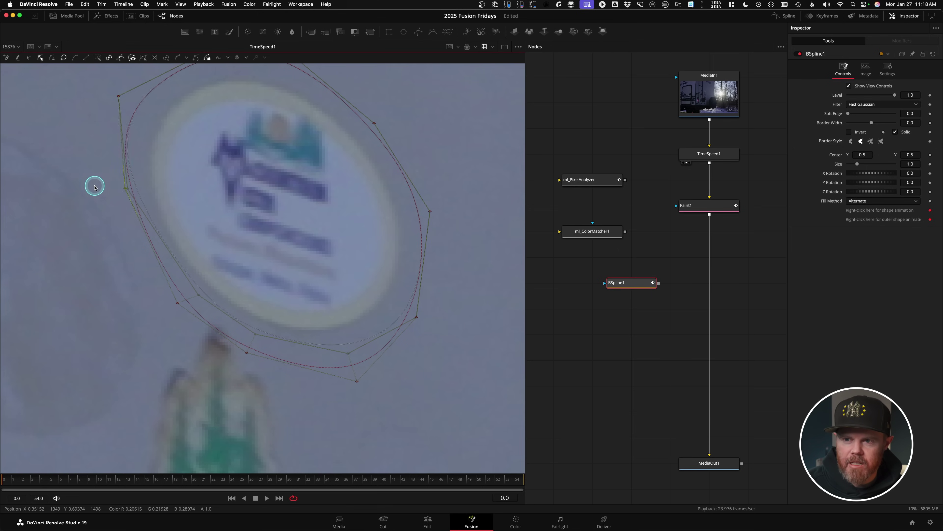
drag(94, 187, 65, 192)
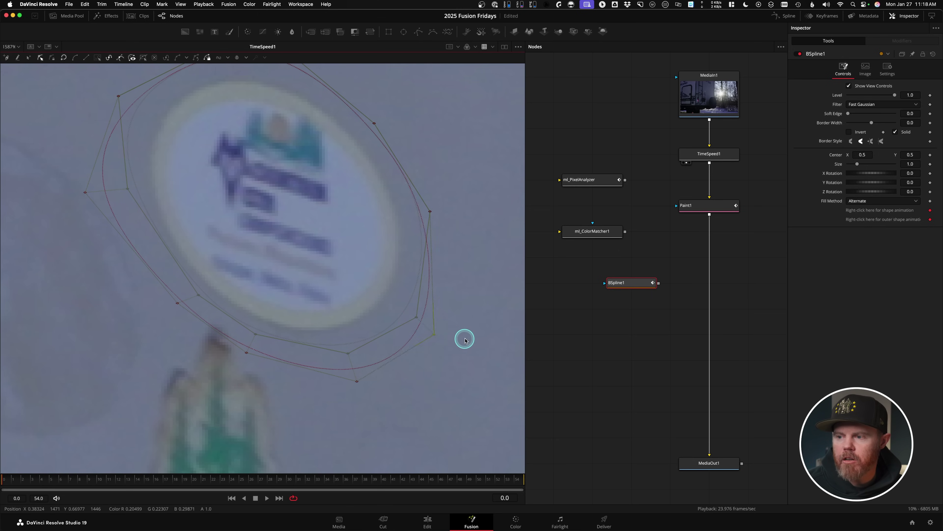
Step: Pull the outer polygon's right and upper points well outward to widen the feather around the rest of the mask
scroll(377, 244, down, 3)
scroll(377, 243, down, 1)
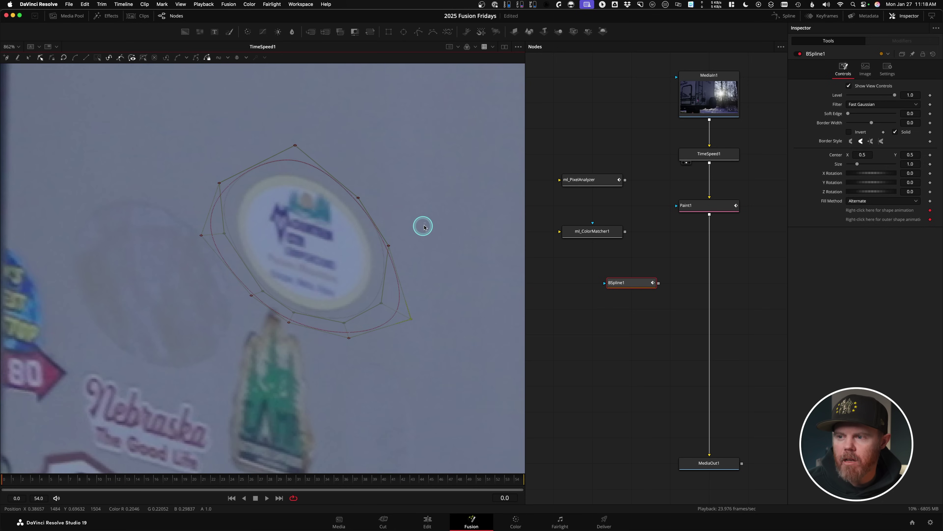
drag(409, 225, 473, 204)
drag(373, 162, 430, 106)
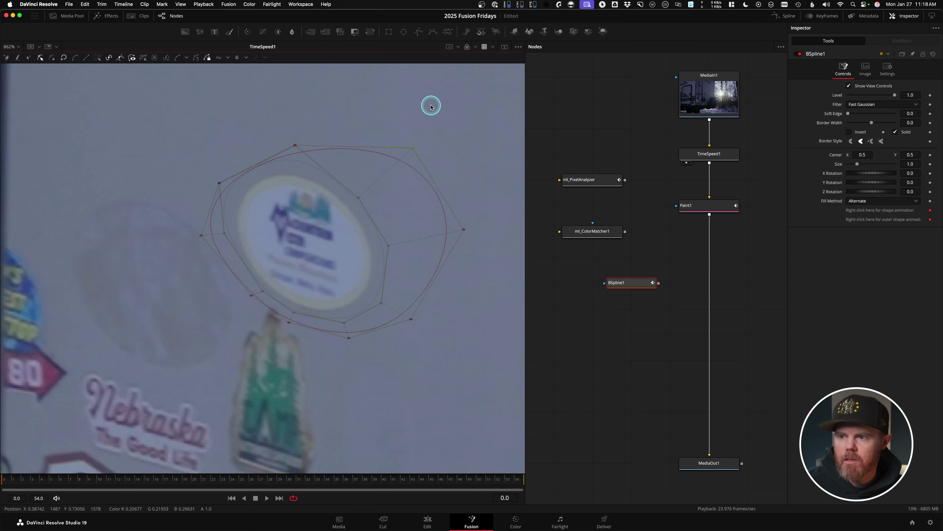
drag(295, 113, 296, 62)
drag(218, 121, 181, 87)
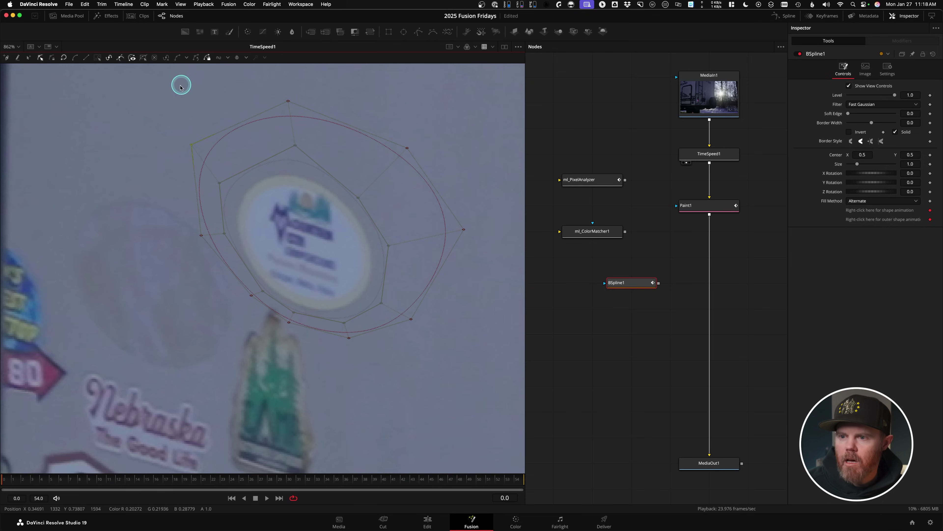
scroll(164, 177, down, 4)
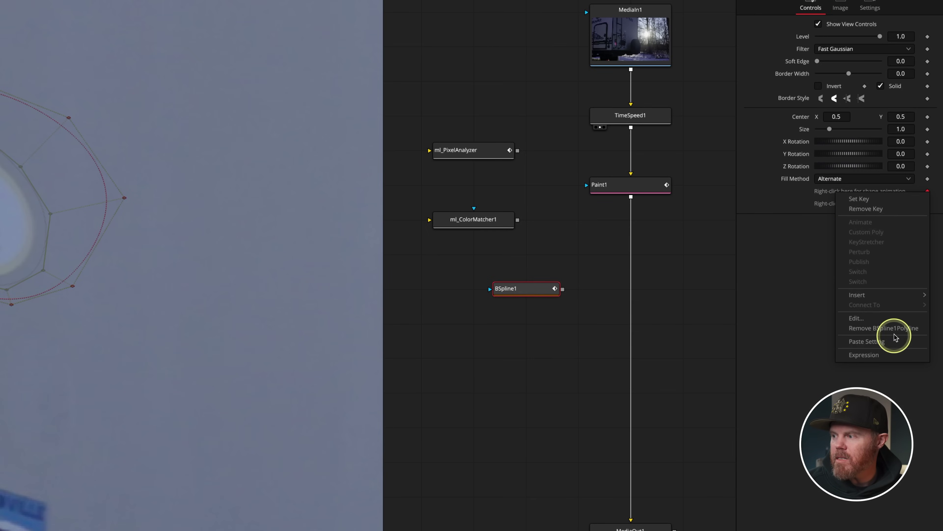
Step: Remove the shape animation from both the inner and outer polylines of BSpline1
click(901, 312)
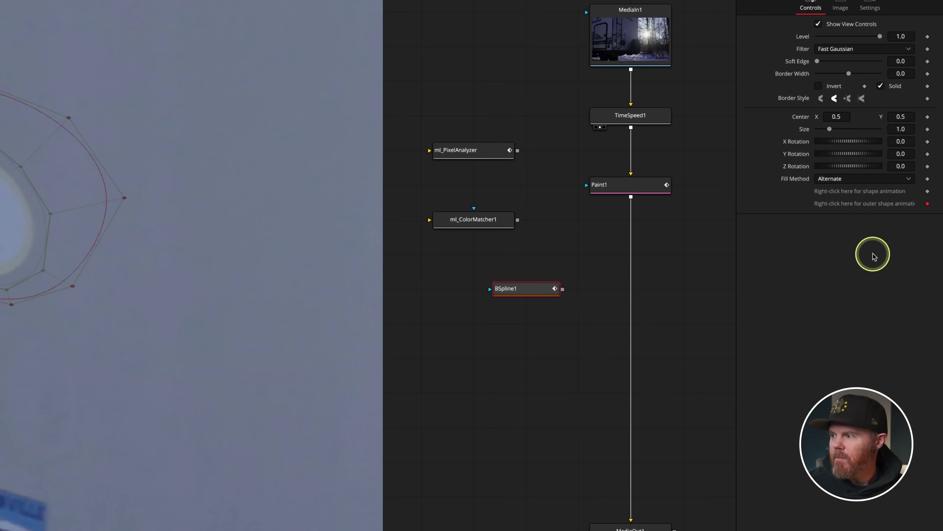
right_click(849, 203)
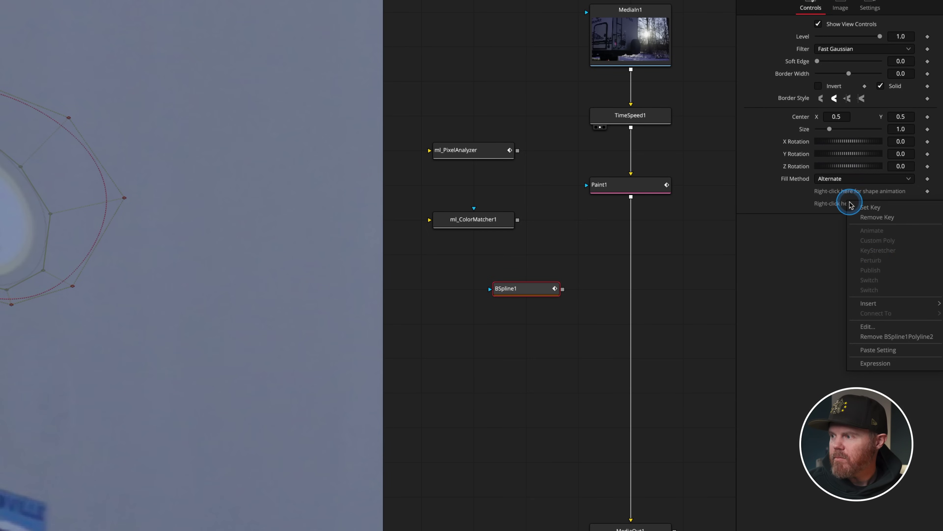
click(883, 337)
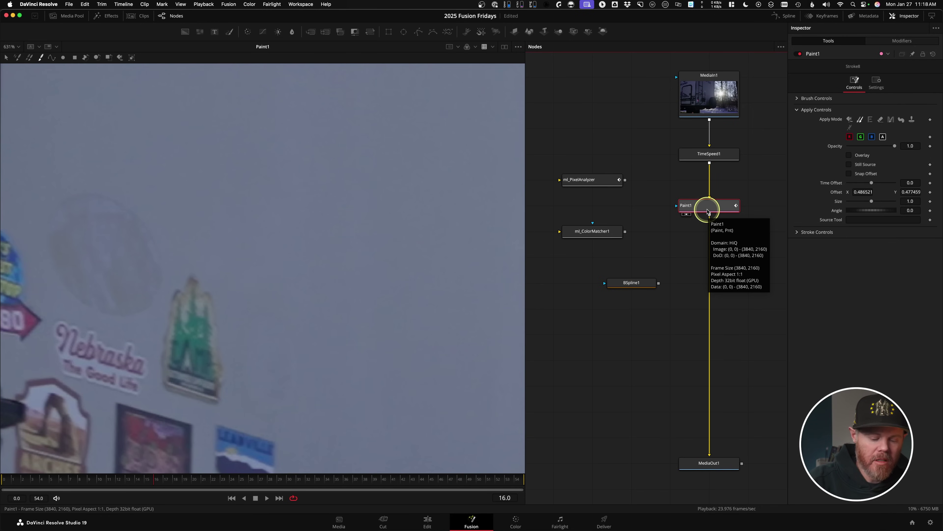
Step: Add a Matte Control node after Paint1, place it lower in the flow, and connect BSpline1 to its foreground input
key(shift+space)
text(matt)
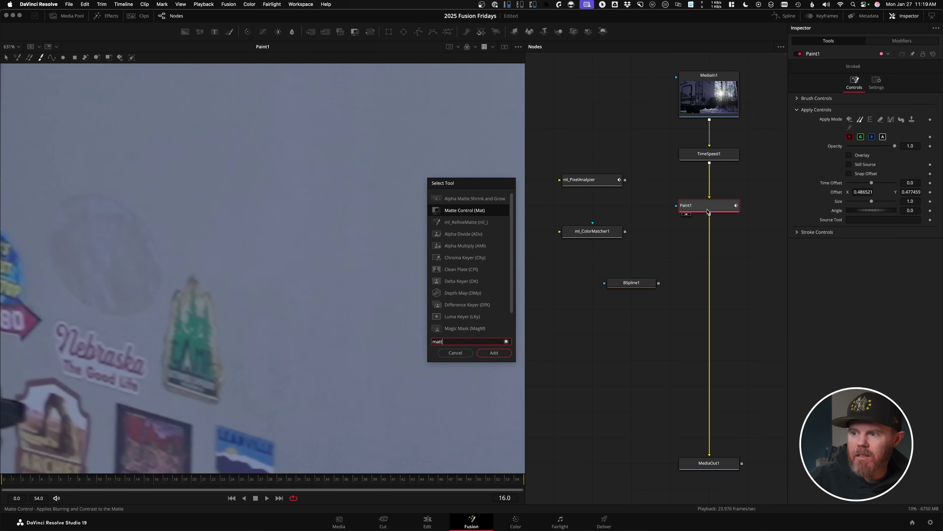
key(Return)
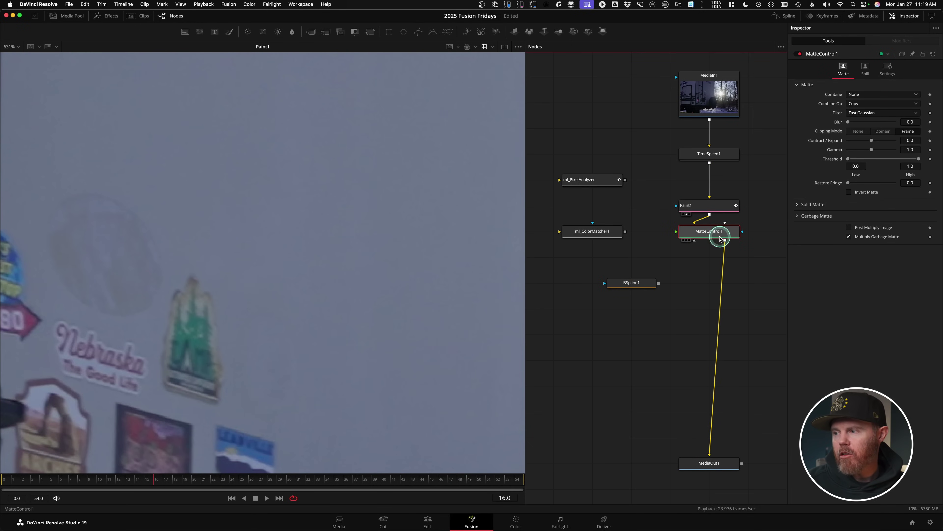
drag(715, 235, 715, 286)
drag(636, 283, 597, 283)
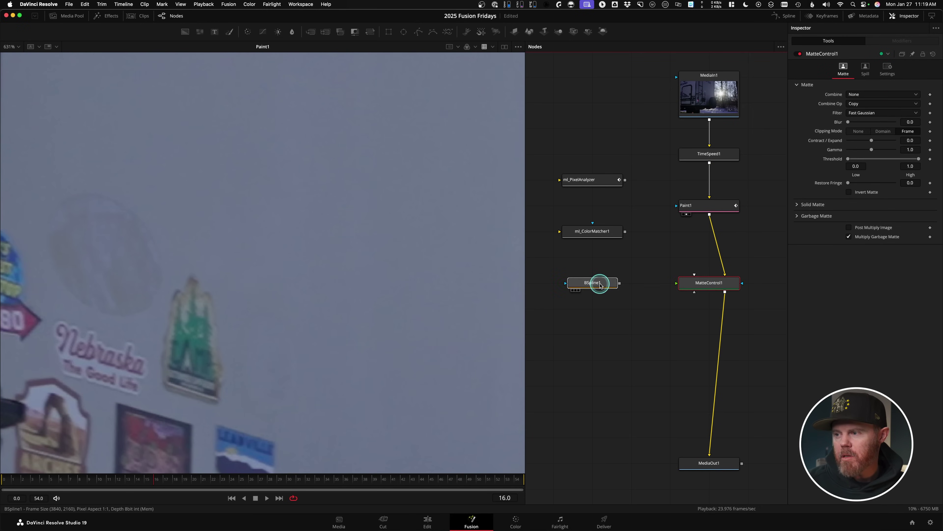
click(676, 285)
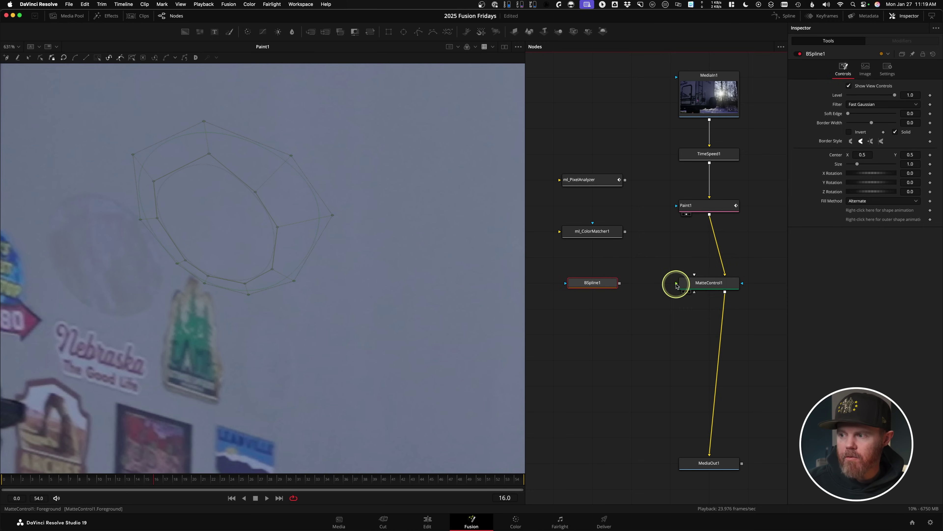
drag(676, 284, 620, 283)
Step: Set MatteControl1's Combine to Combine Alpha, view the mask and the matte result, and enable Post Multiply Image
click(711, 281)
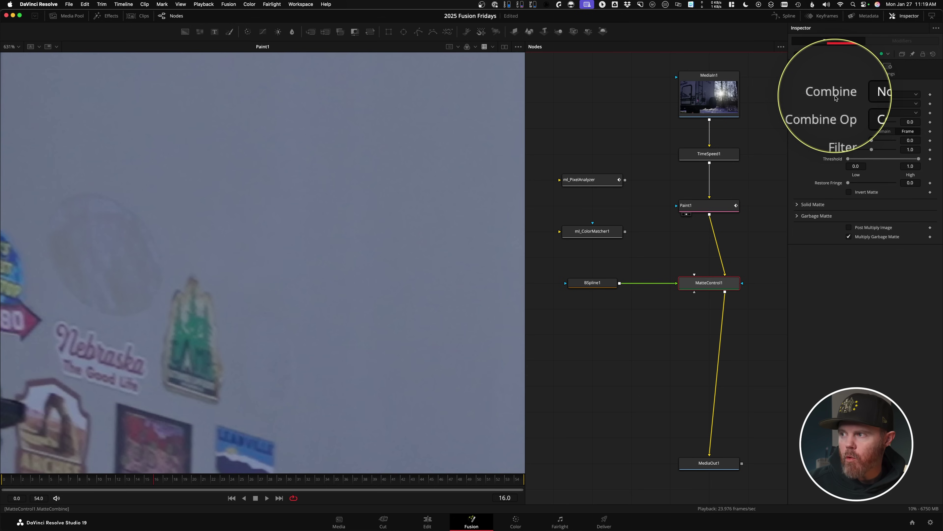
click(866, 94)
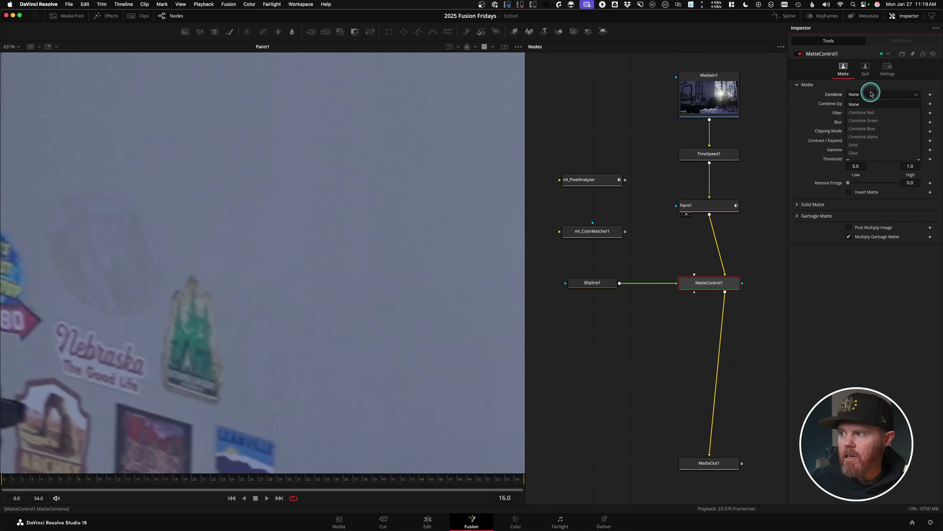
click(875, 136)
drag(606, 282, 427, 238)
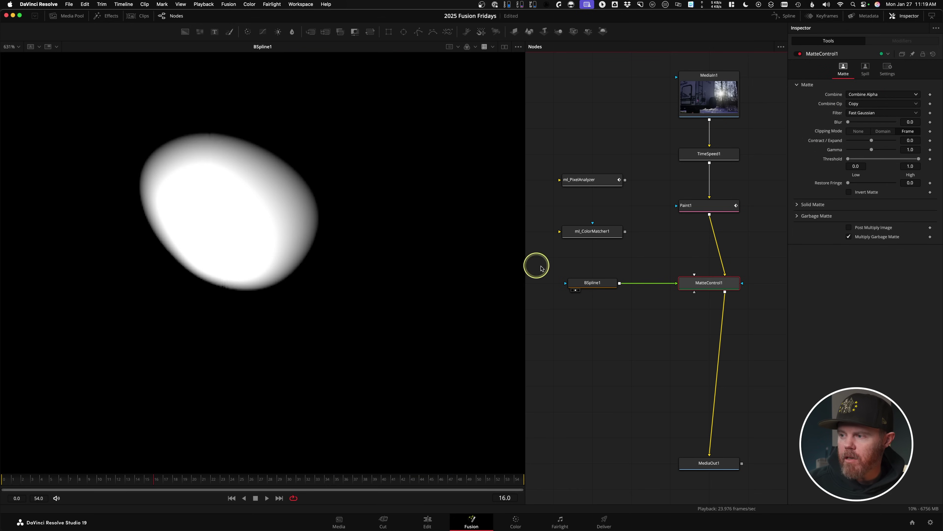
key(1)
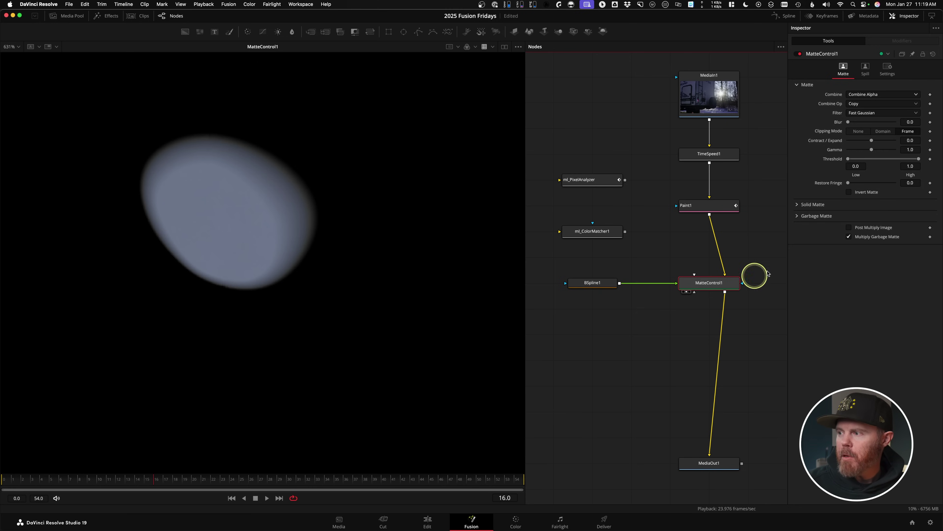
click(851, 229)
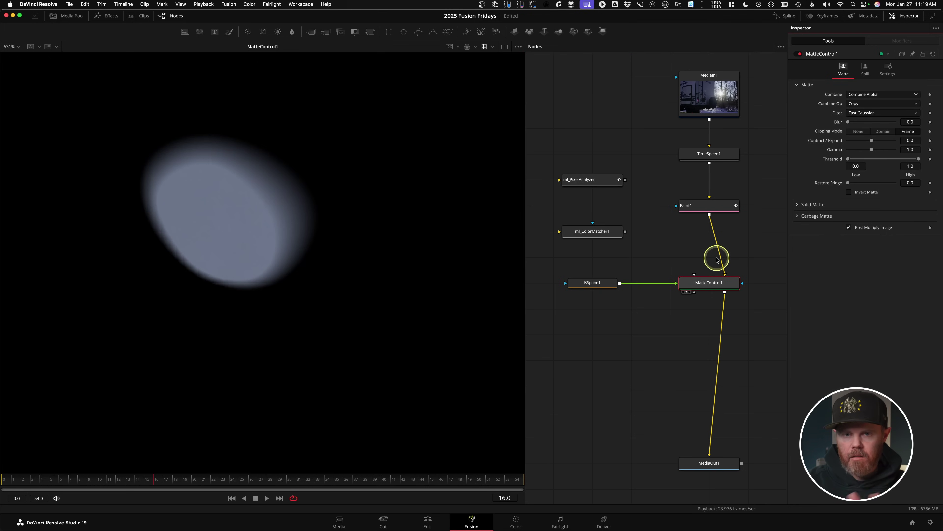
Step: Show the isolated patch over a checkerboard background in the viewer
scroll(654, 297, right, 3)
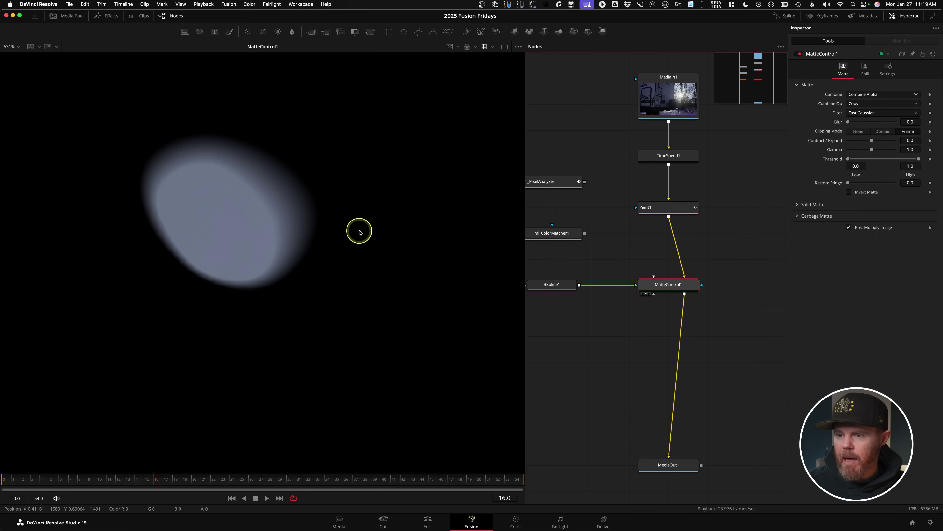
drag(323, 236, 238, 236)
scroll(238, 238, down, 4)
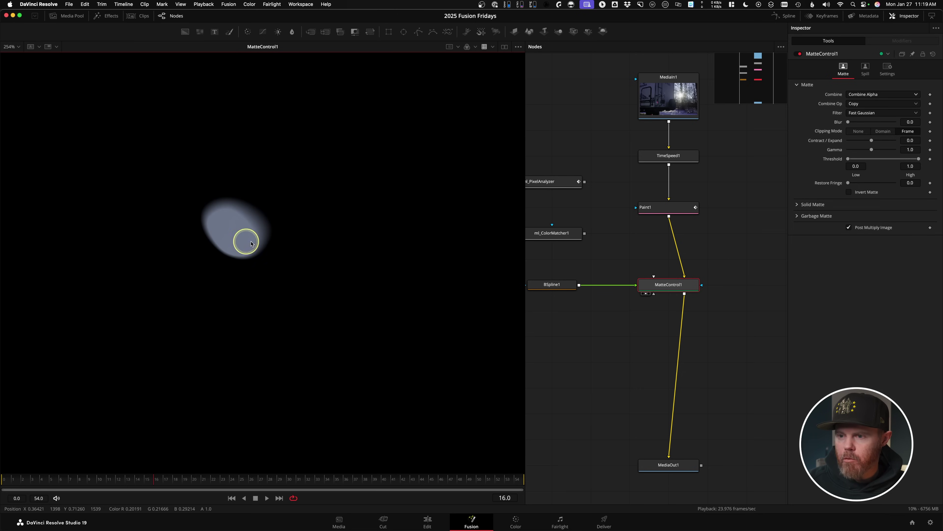
click(518, 48)
click(485, 97)
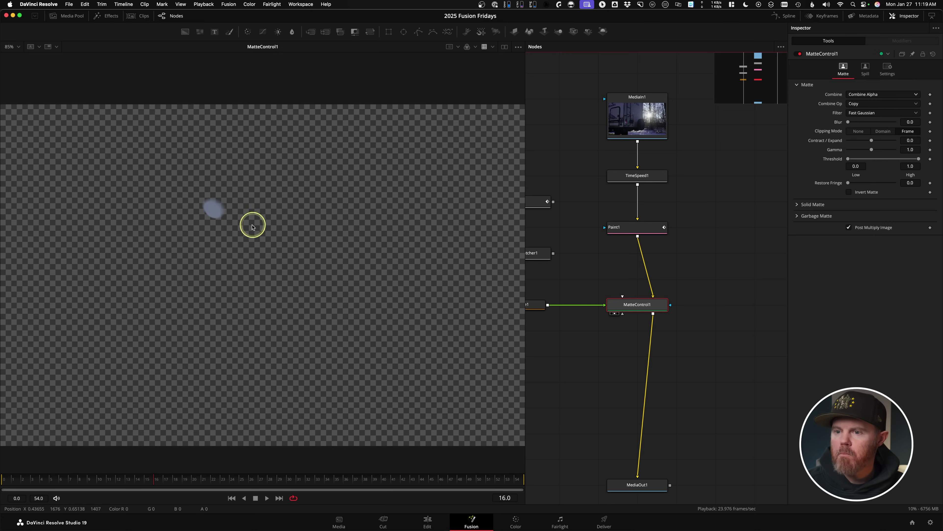
Step: Display MediaIn1 in the viewer, play the shot to examine the camera movement, and return to frame 0
drag(617, 121, 298, 178)
key(space)
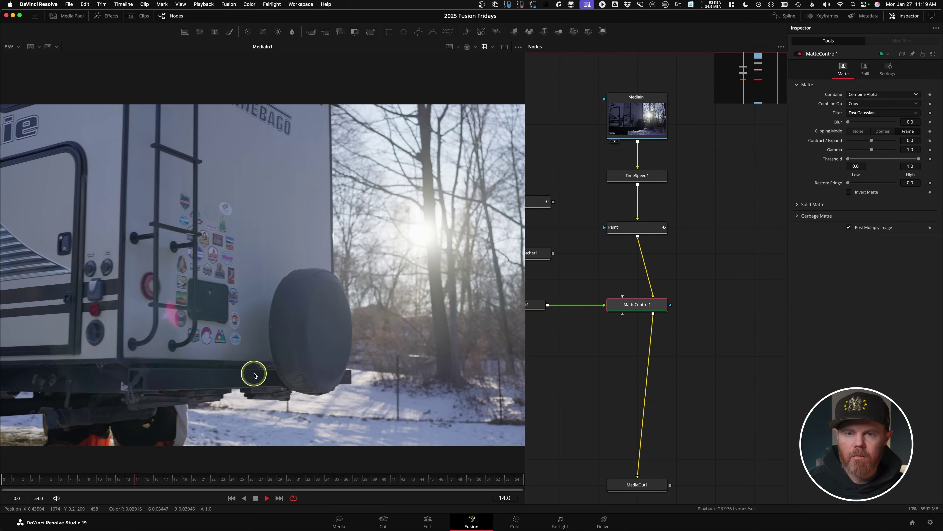
key(space)
drag(201, 479, 2, 476)
Step: Add a Tracker node beside the main flow, move MediaIn1 higher, and connect MediaIn1 to Tracker1
scroll(702, 196, down, 5)
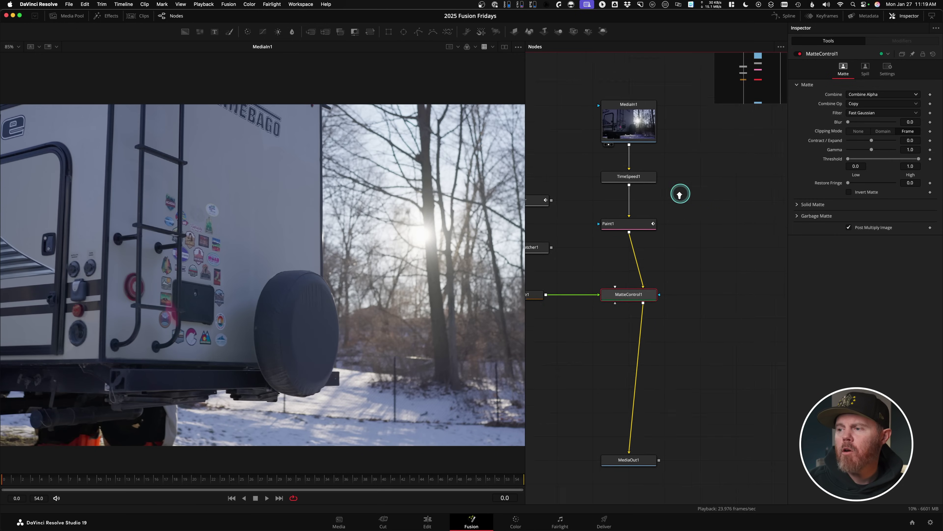
click(719, 194)
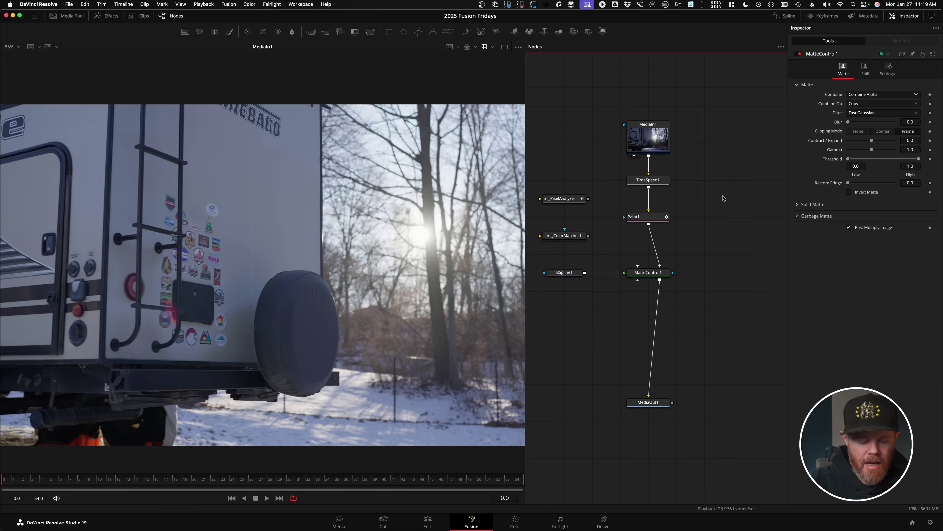
key(shift+space)
text(track)
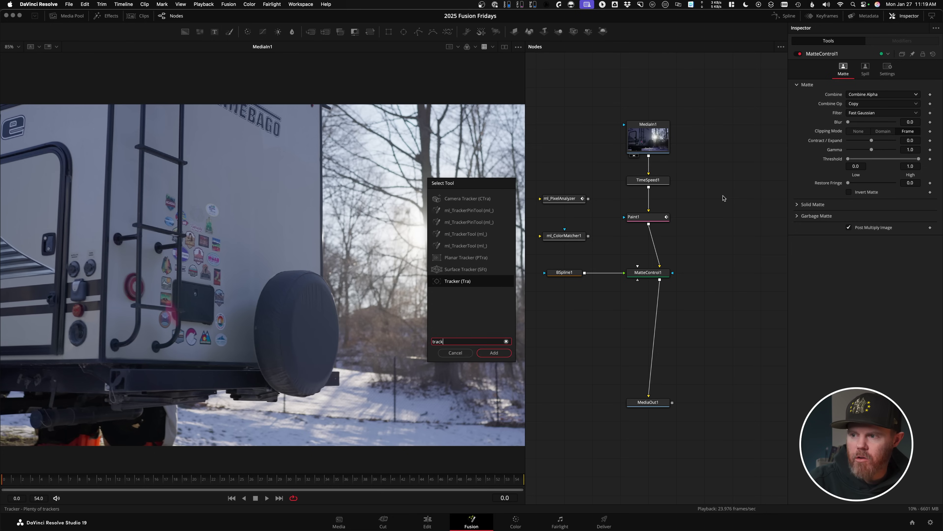
key(Return)
drag(648, 140, 648, 103)
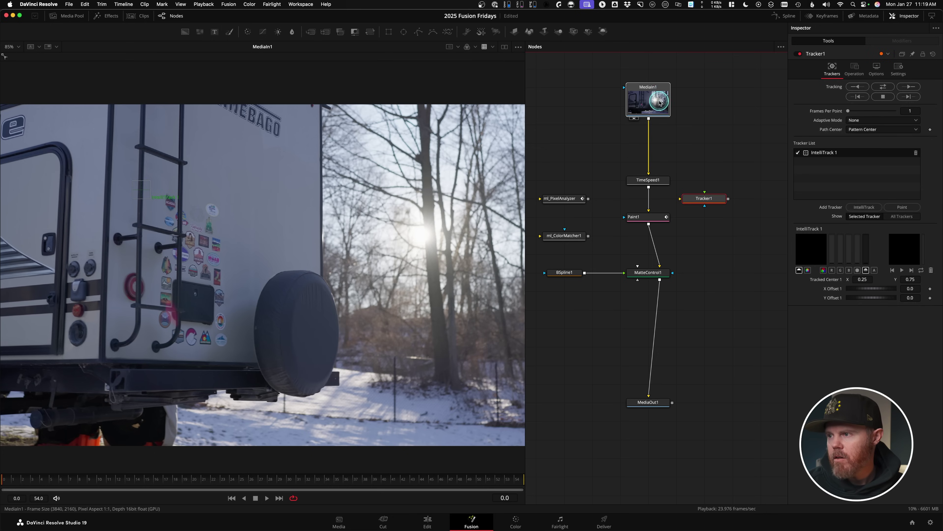
drag(702, 200, 730, 218)
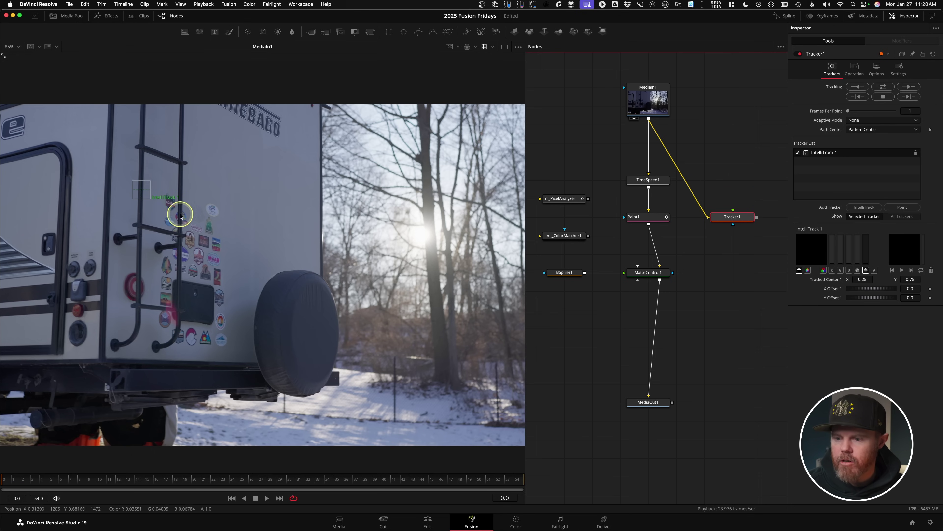
Step: Place the IntelliTrack 1 tracker over the RV's oval sticker, display Tracker1 in the viewer, and track forward from frame 0
scroll(177, 178, up, 3)
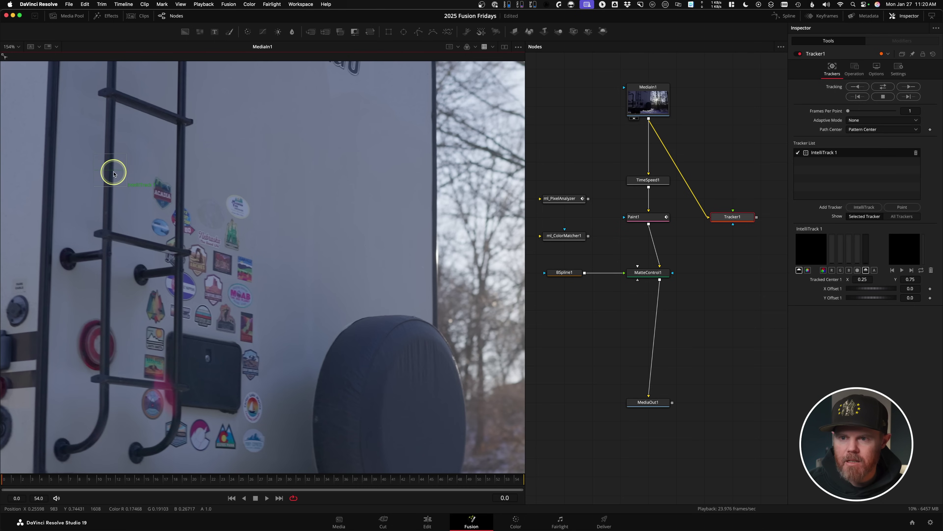
drag(114, 173, 238, 206)
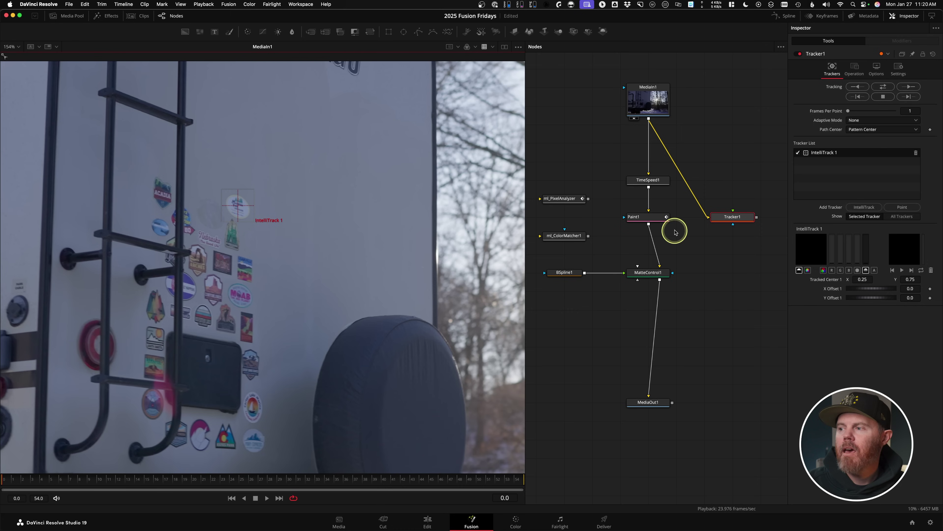
drag(731, 218, 218, 152)
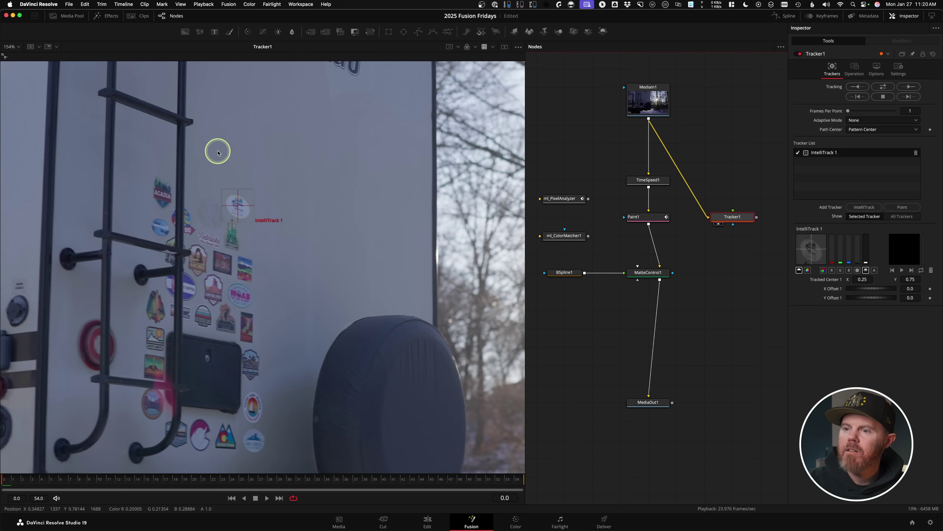
click(910, 87)
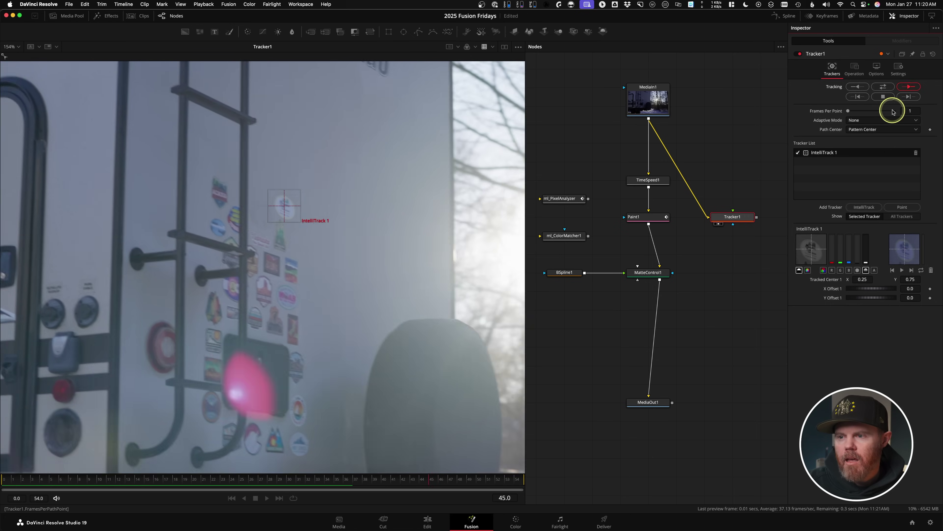
Step: Play the shot to check how the tracker follows the oval sticker, and return to frame 0
key(space)
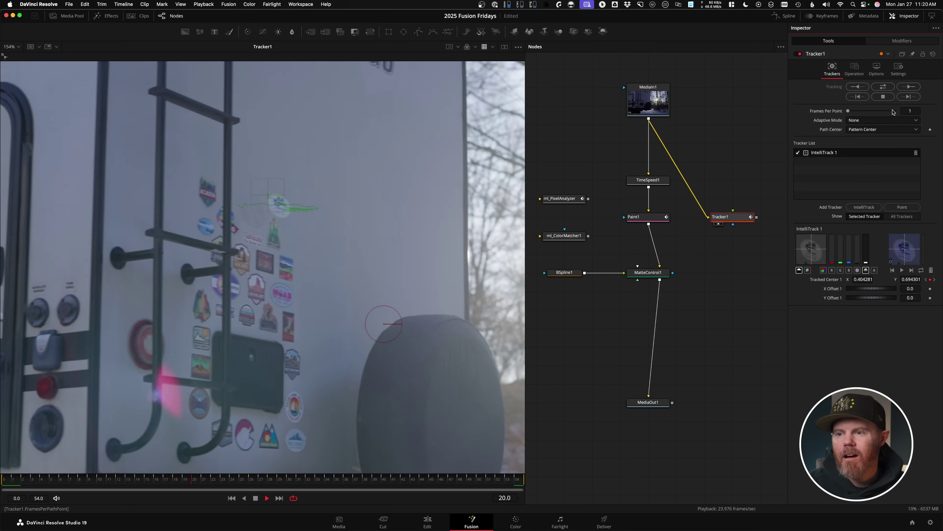
key(space)
drag(207, 477, 1, 461)
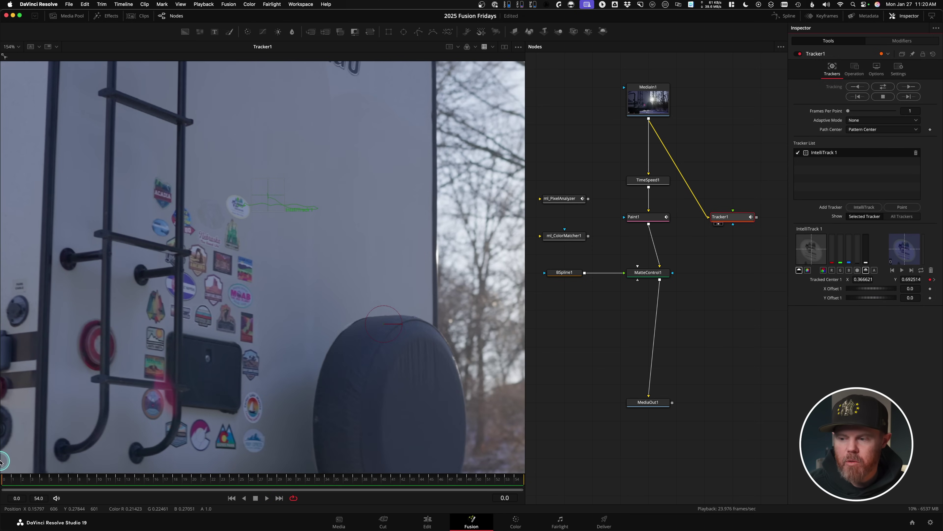
click(512, 501)
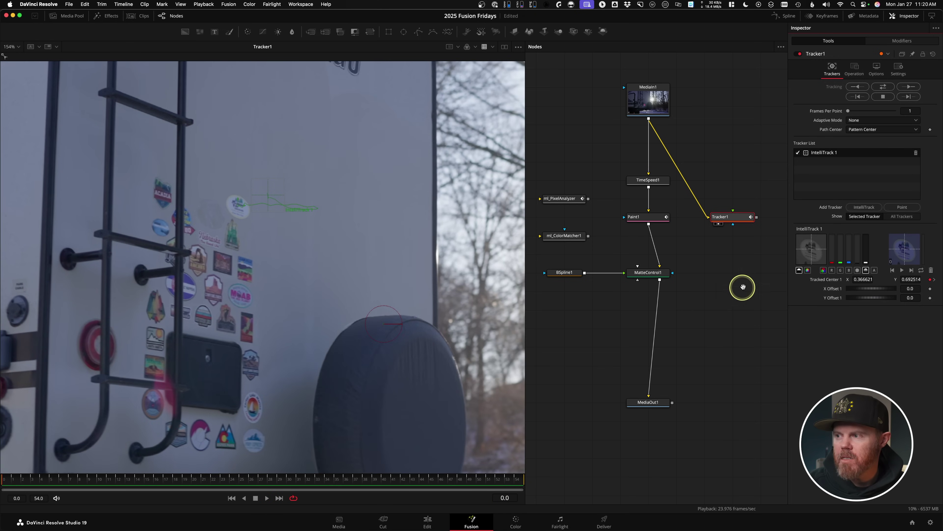
Step: Move Tracker1 farther from the main flow and set its operation to Match Move
drag(744, 287, 671, 250)
drag(654, 182, 705, 202)
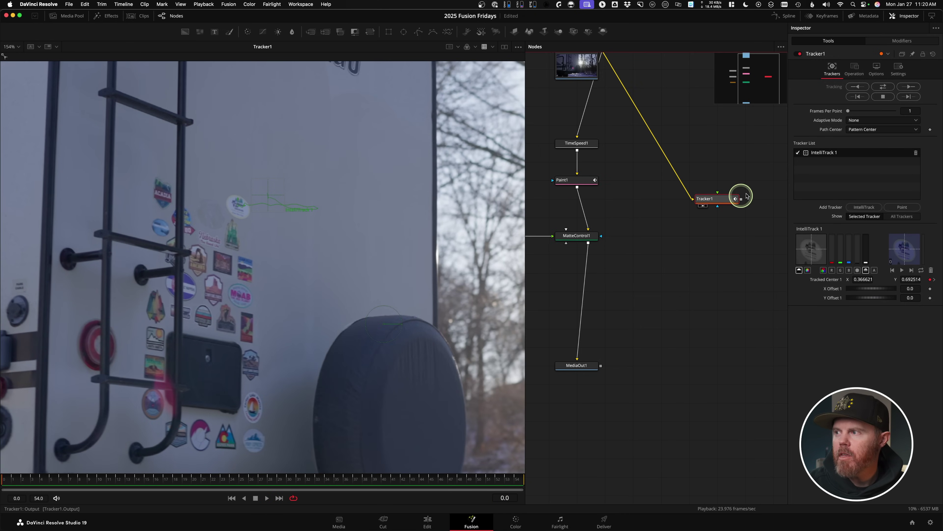
click(852, 66)
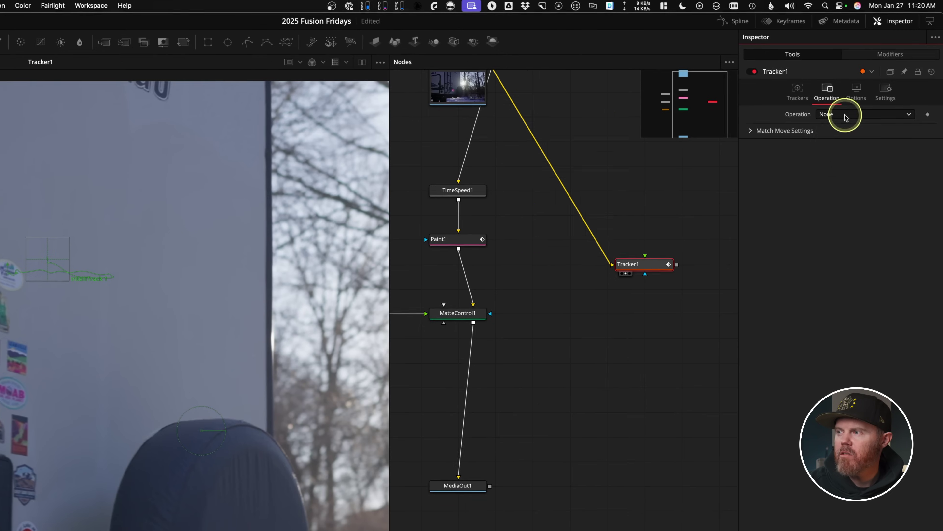
click(846, 117)
click(821, 164)
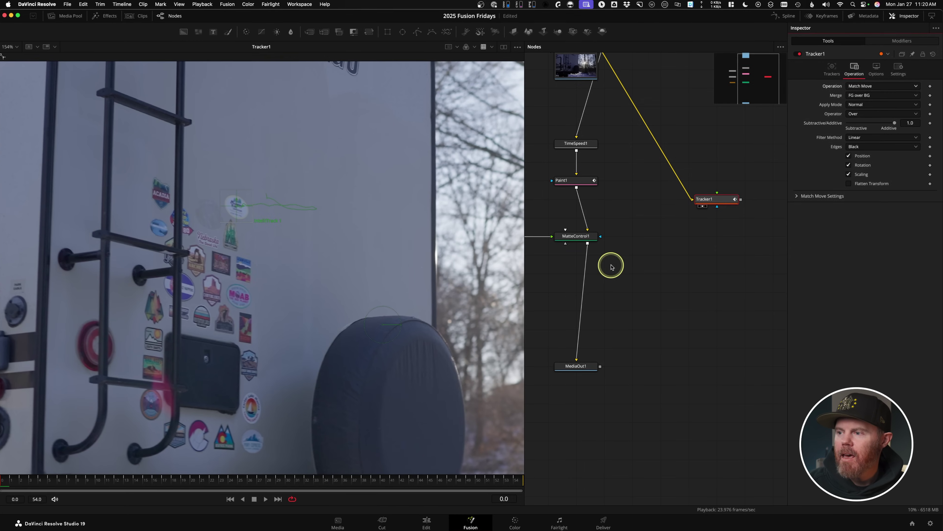
Step: Display MatteControl1 in the viewer and connect its output to Tracker1's foreground input
click(454, 321)
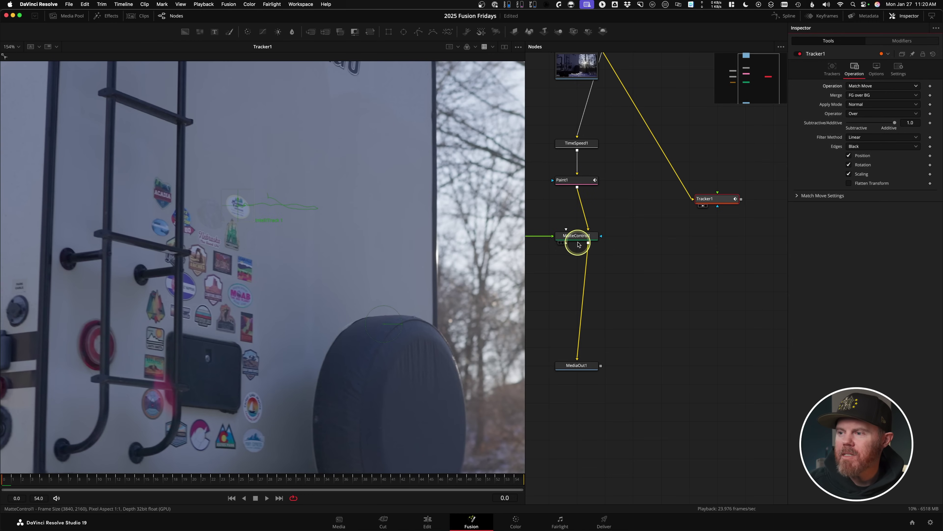
drag(583, 240, 469, 212)
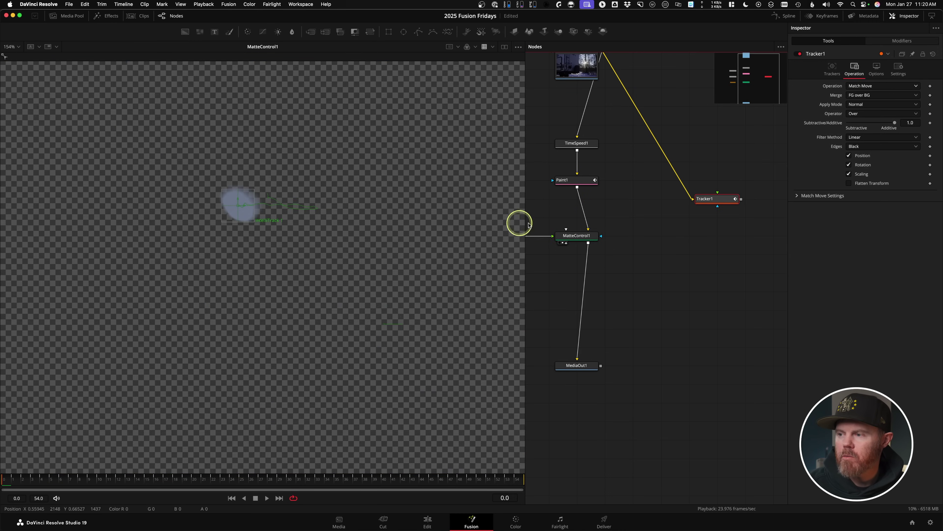
drag(601, 235, 694, 200)
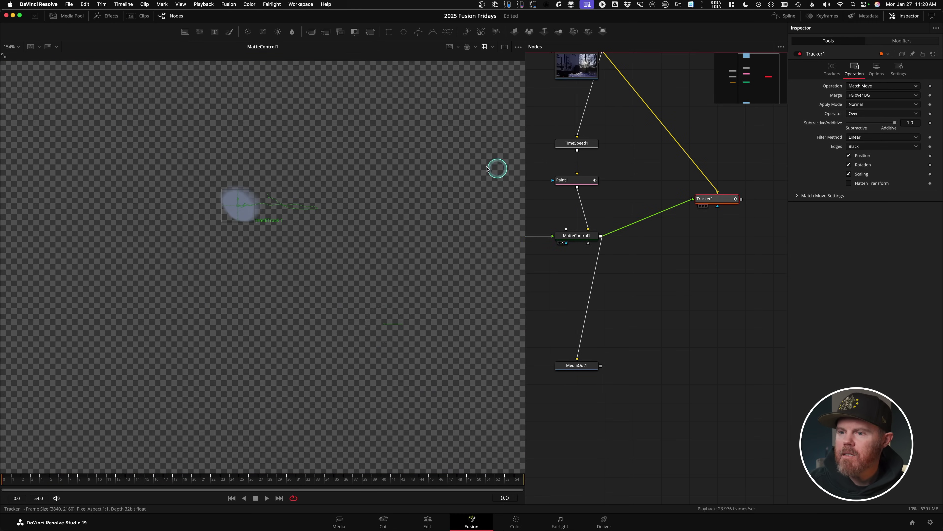
Step: Display Tracker1 in the viewer and play the shot to examine the patch over the sticker
key(1)
key(space)
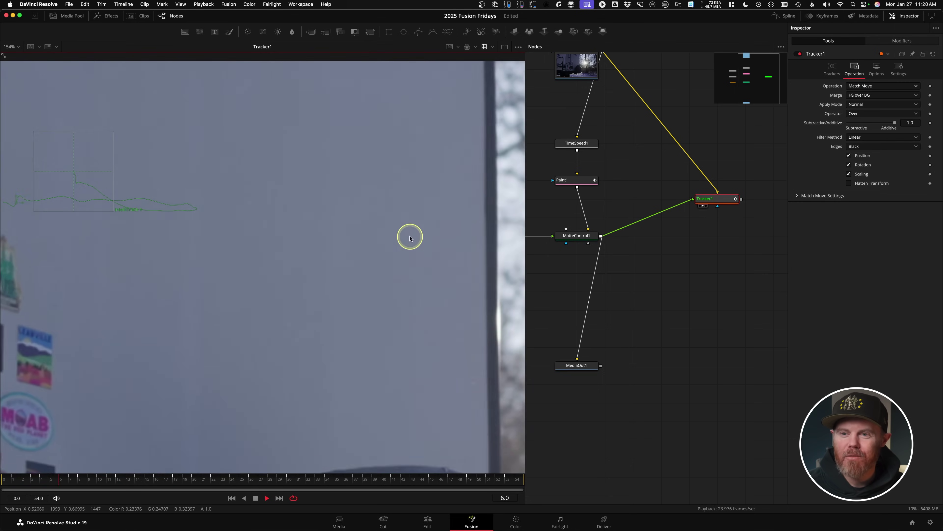
key(space)
scroll(654, 280, down, 3)
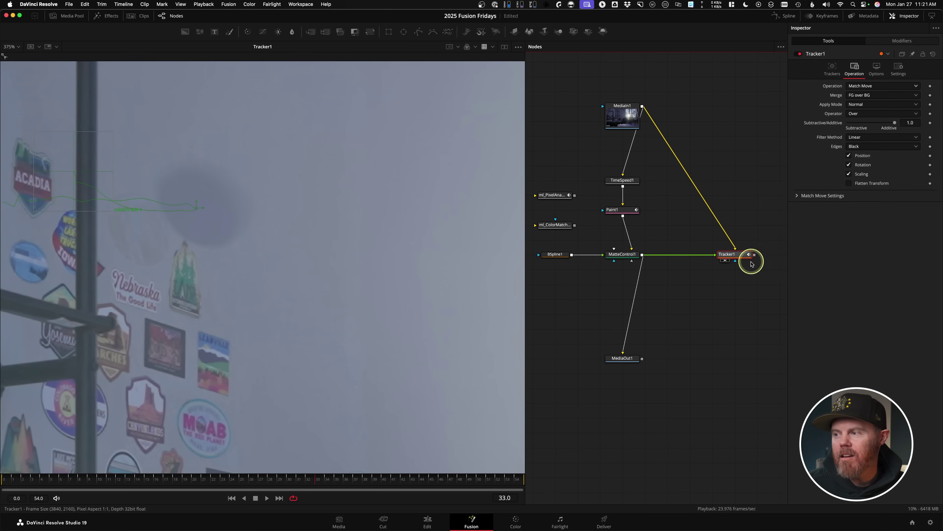
Step: Try End as Tracker1's match move reference, examine the patch at frame 54, and restore the reference to Start
click(807, 196)
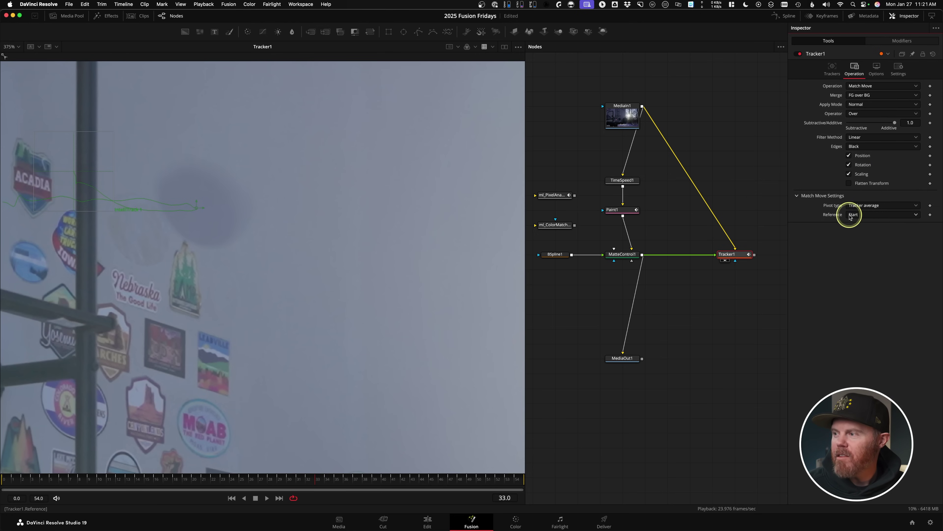
click(875, 219)
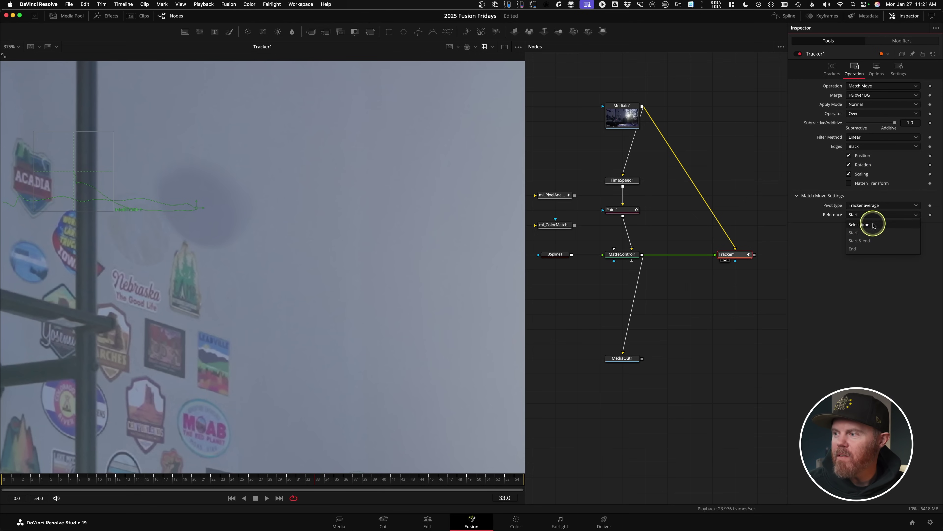
click(858, 249)
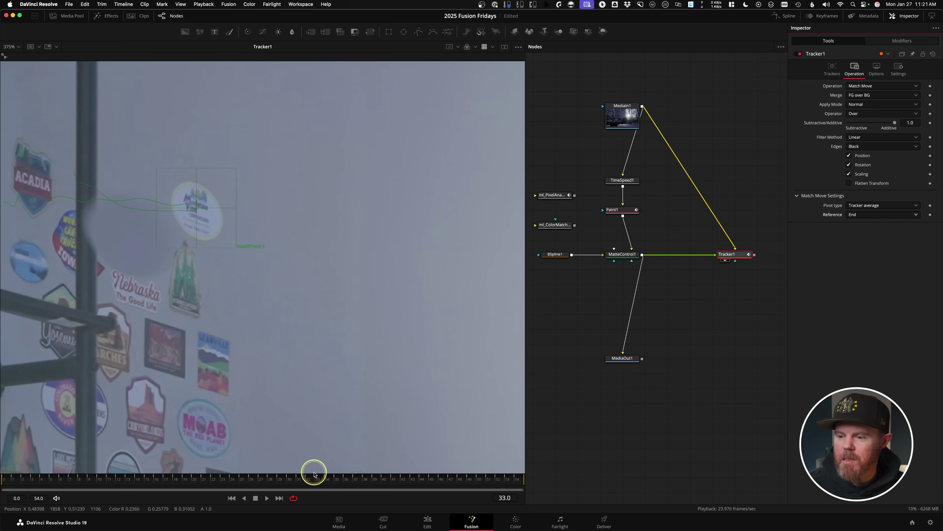
drag(314, 474, 562, 504)
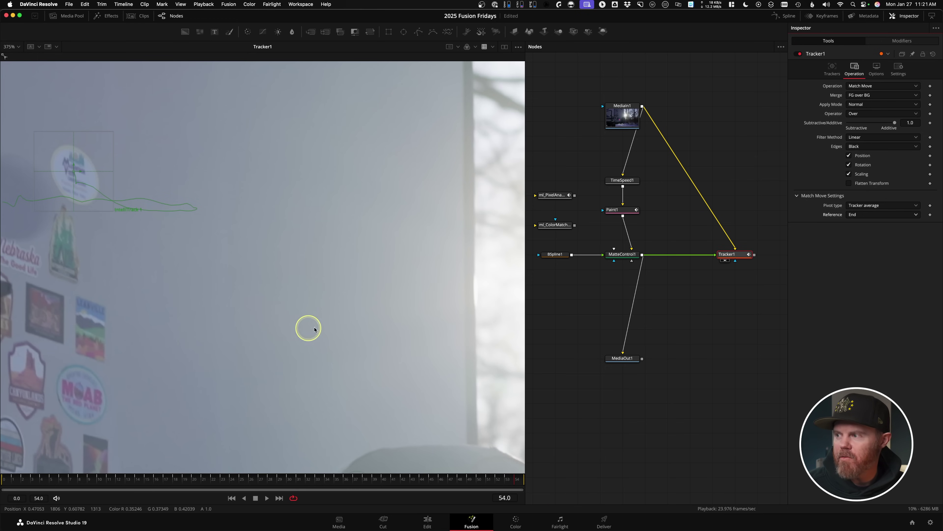
scroll(257, 269, left, 3)
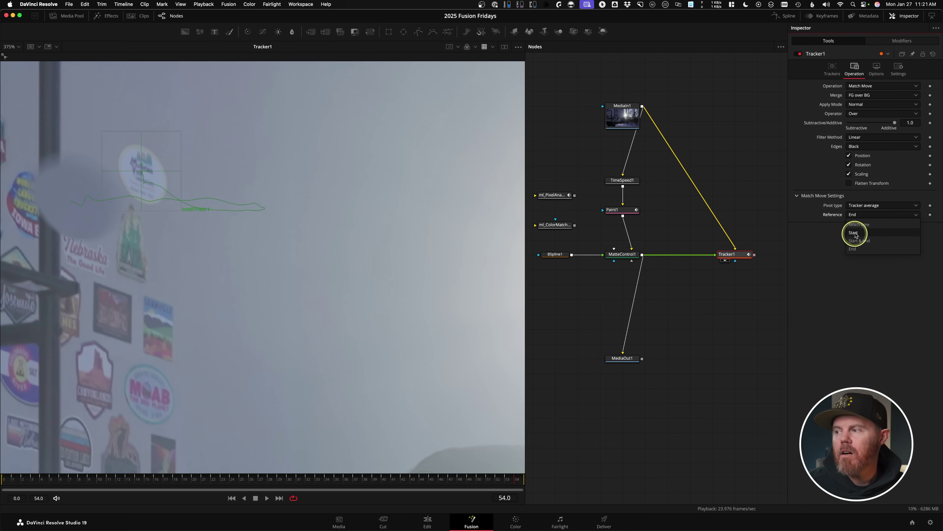
click(854, 233)
Step: Play the match-moved patch again with the Start reference and return to frame 0
key(space)
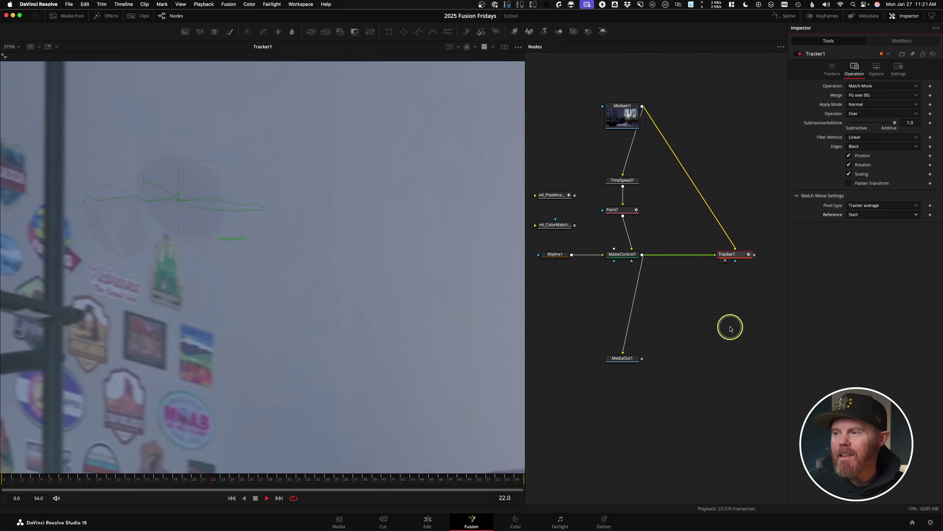
scroll(610, 218, up, 2)
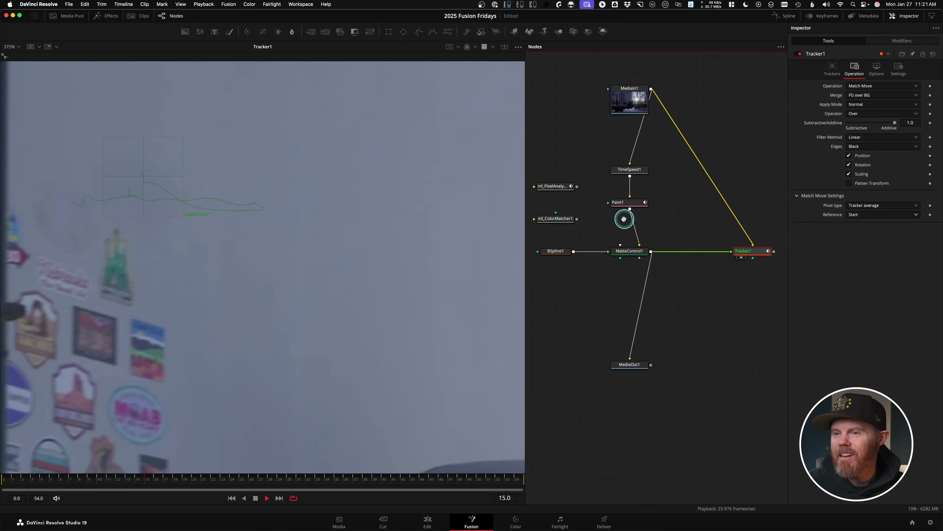
key(space)
drag(168, 482, 4, 479)
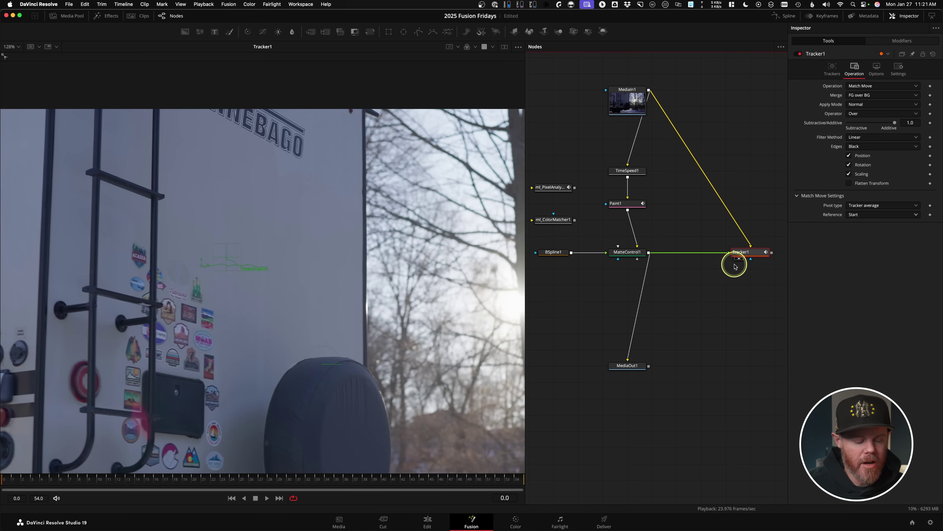
Step: Paste a copy of Tracker1 beside the main flow, move MediaIn1 higher, and connect MediaIn1 to the copy's background input
click(541, 129)
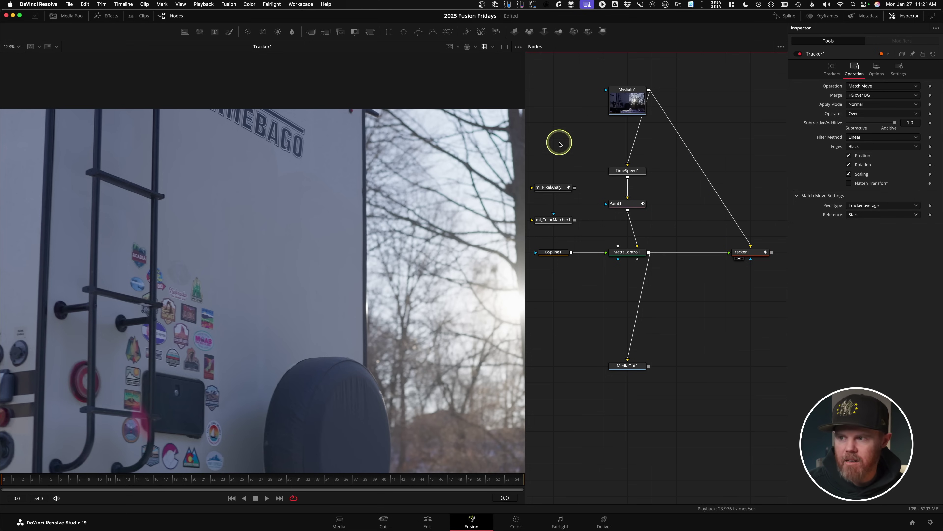
key(super+v)
drag(626, 101, 626, 85)
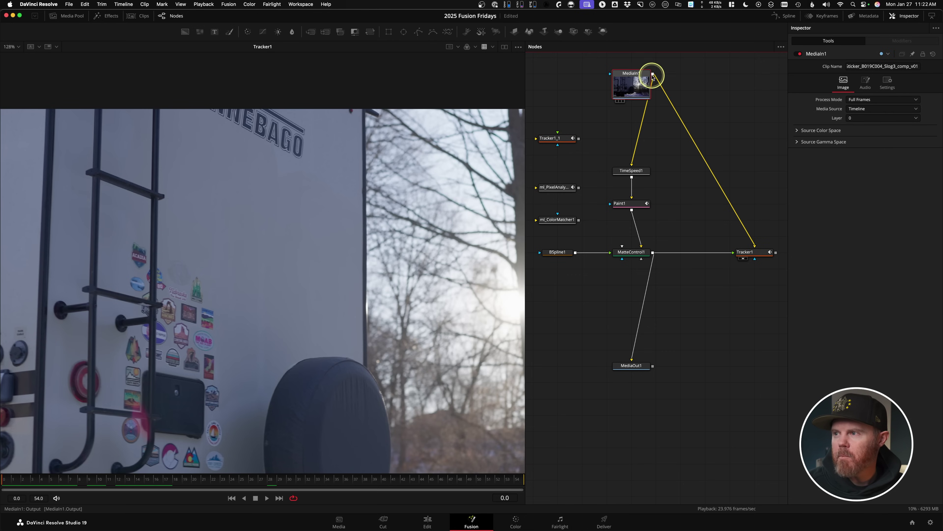
mouse_move(554, 140)
mouse_down()
mouse_move(565, 143)
mouse_move(554, 141)
mouse_up()
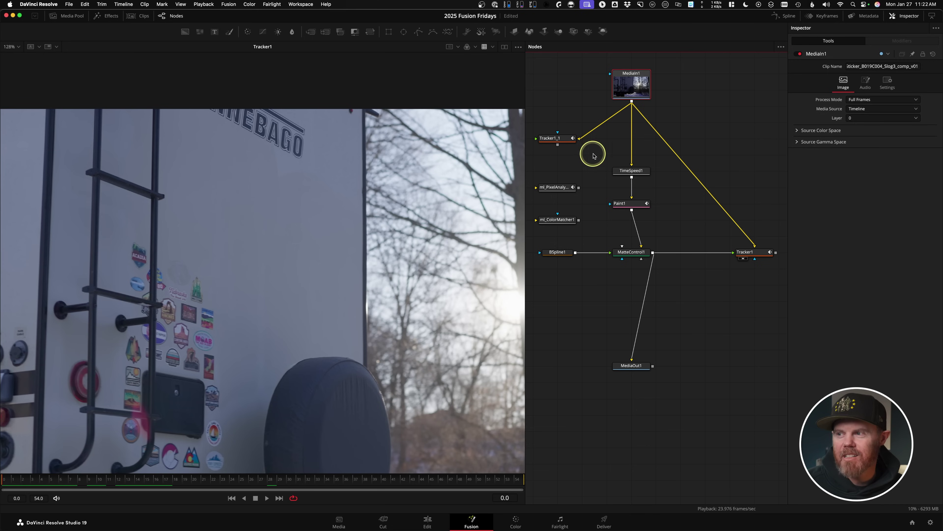
scroll(593, 156, up, 3)
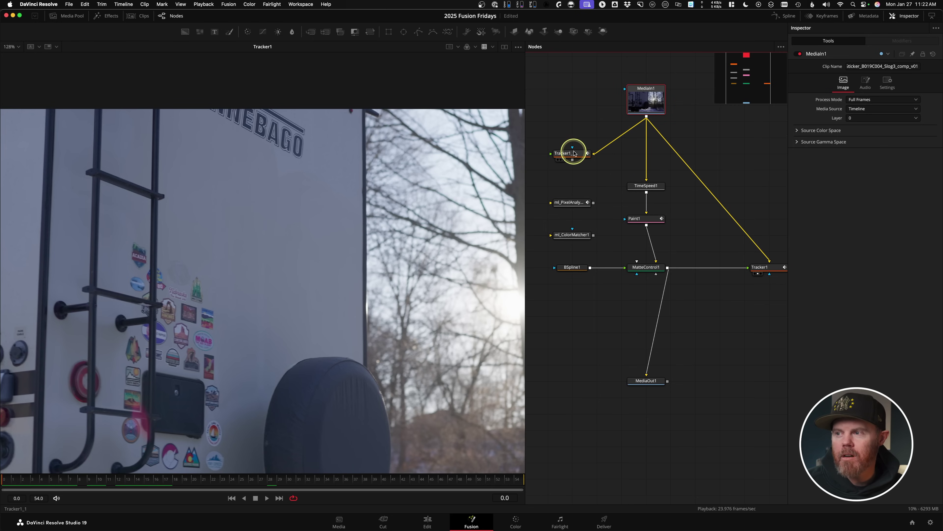
Step: Display Tracker1_1 in the viewer and set its Match Move merge to BG only
key(1)
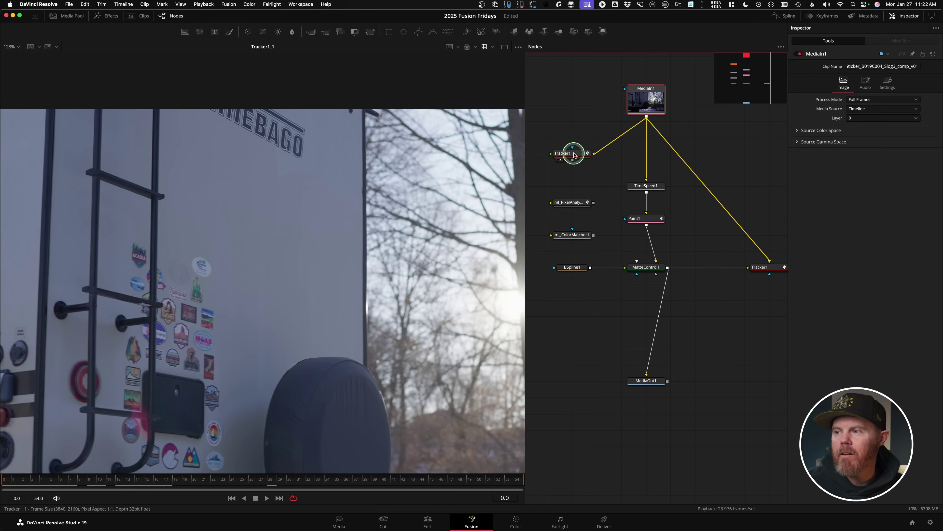
click(574, 155)
click(855, 70)
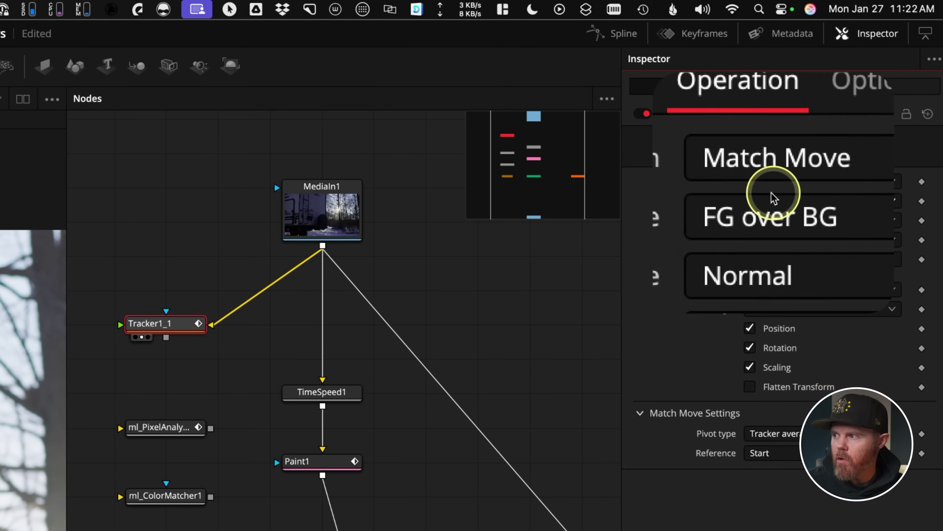
click(773, 204)
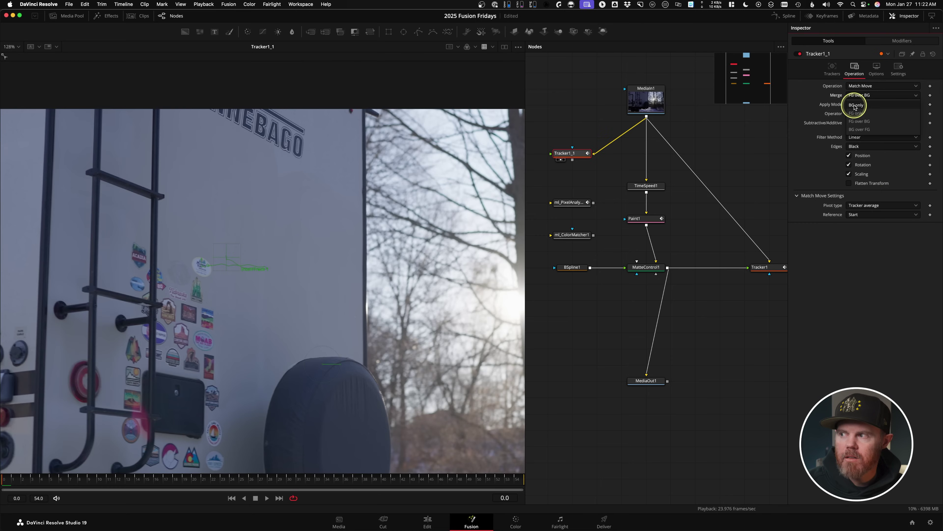
click(855, 105)
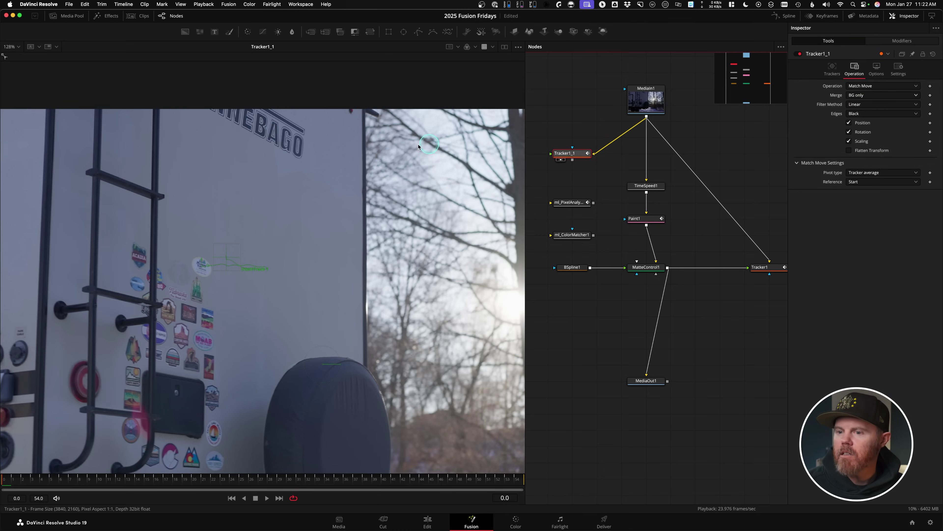
Step: Play Tracker1_1's output to examine how steady the sticker area stays, and return to frame 0
key(space)
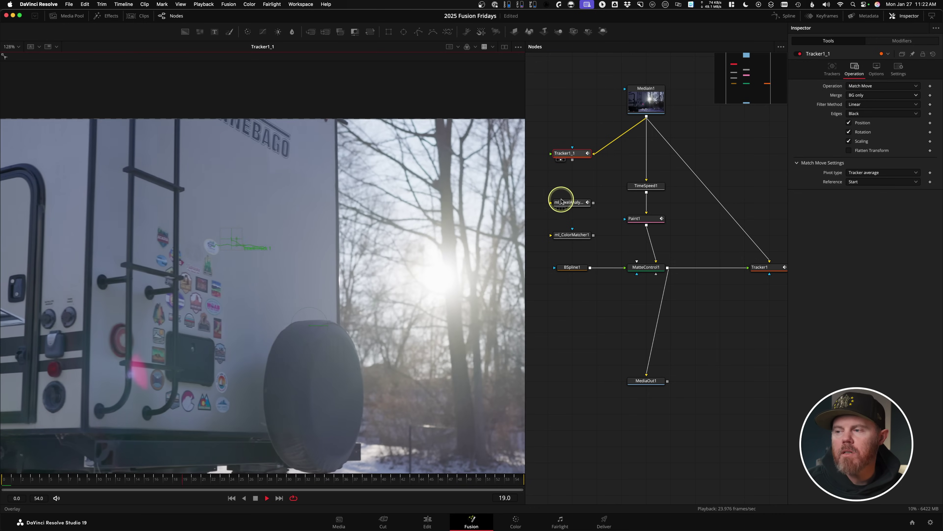
key(space)
drag(150, 478, 0, 477)
Step: Connect Tracker1_1's output to ml_PixelAnalyzer and display the analyzer in the viewer
scroll(582, 187, left, 1)
scroll(596, 179, up, 3)
scroll(627, 152, up, 2)
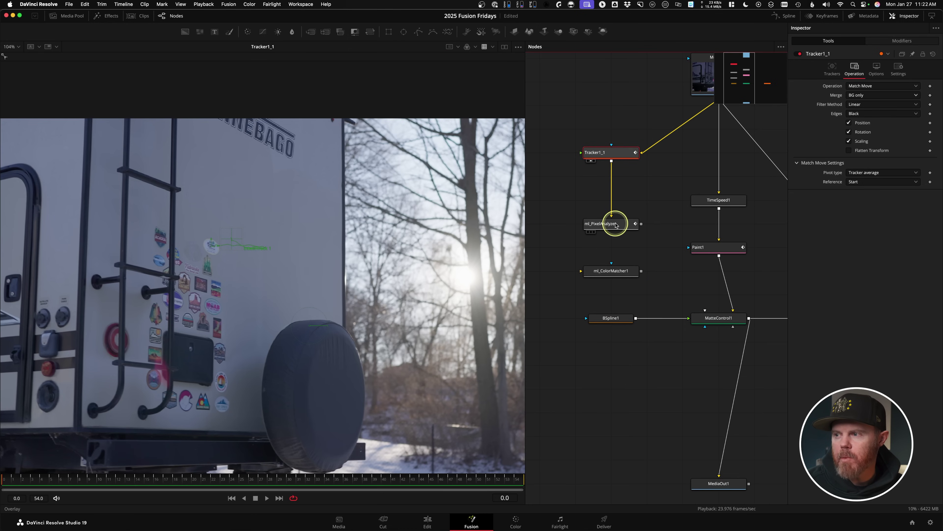
drag(409, 181, 292, 193)
scroll(334, 253, up, 1)
scroll(234, 234, down, 8)
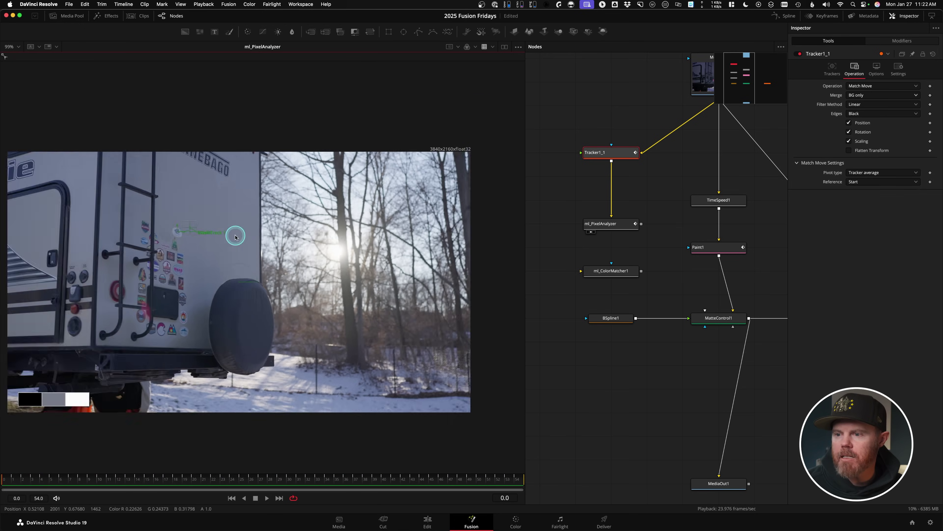
scroll(246, 233, up, 2)
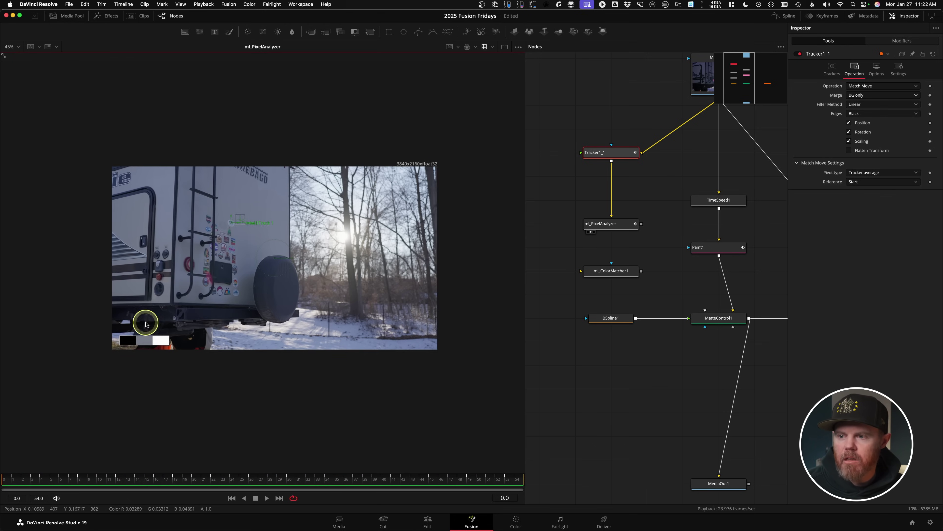
scroll(162, 314, up, 4)
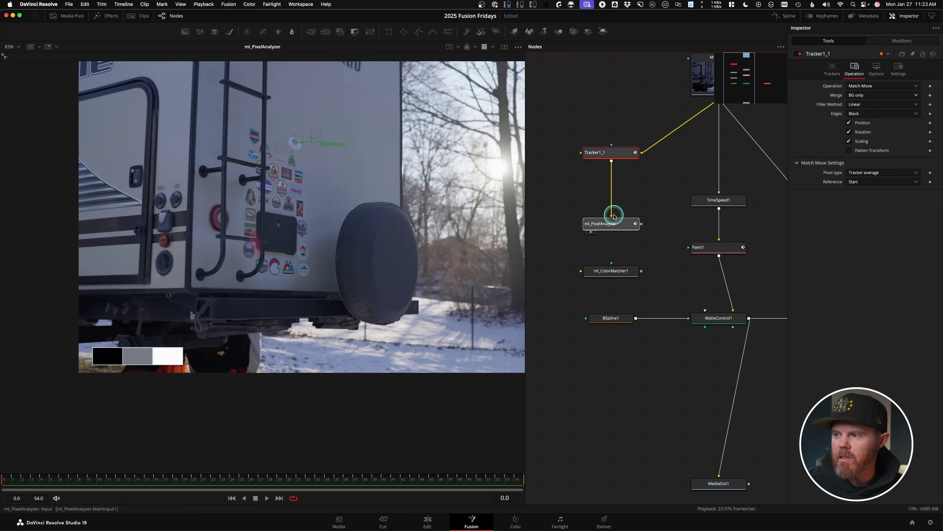
Step: Move ml_PixelAnalyzer closer to Tracker1_1 and turn its overlay off
drag(614, 216, 614, 193)
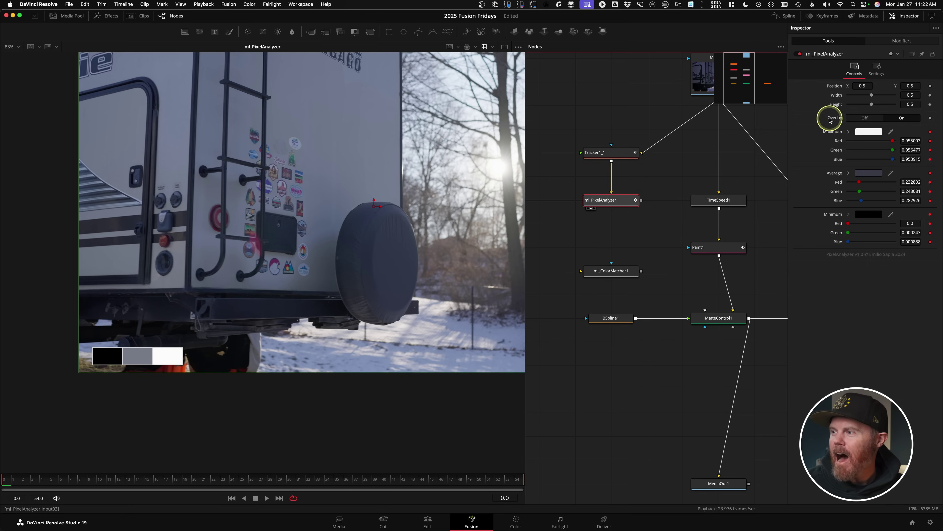
click(867, 118)
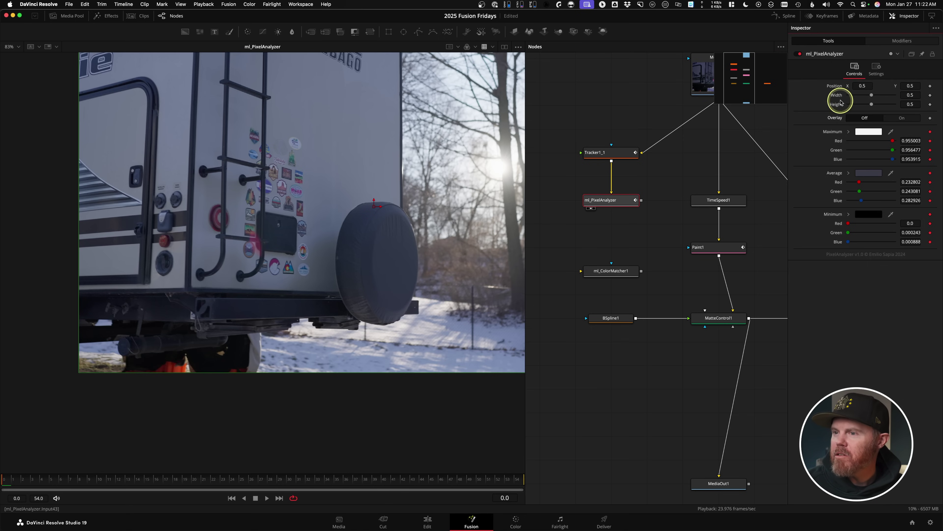
drag(387, 173, 252, 213)
scroll(253, 213, down, 3)
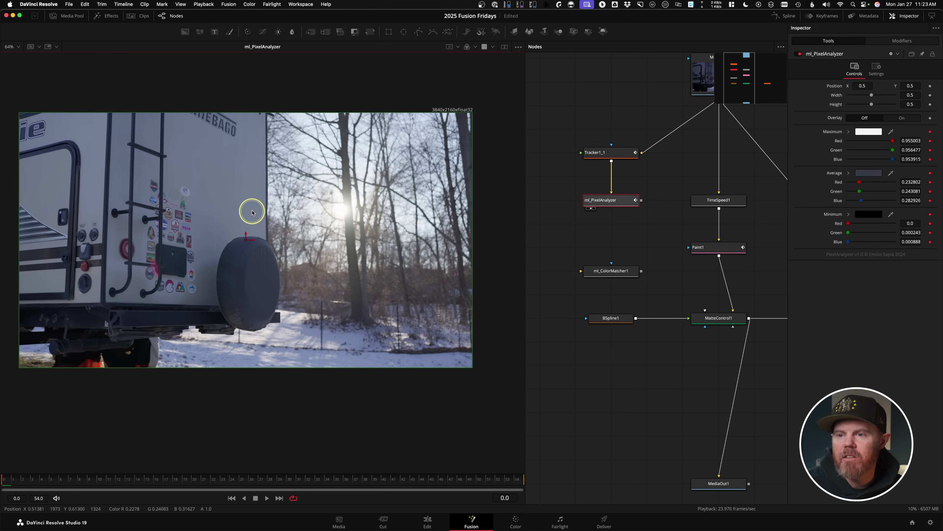
Step: Shrink ml_PixelAnalyzer's sampling region and move it onto the RV wall around the oval sticker
scroll(188, 174, up, 10)
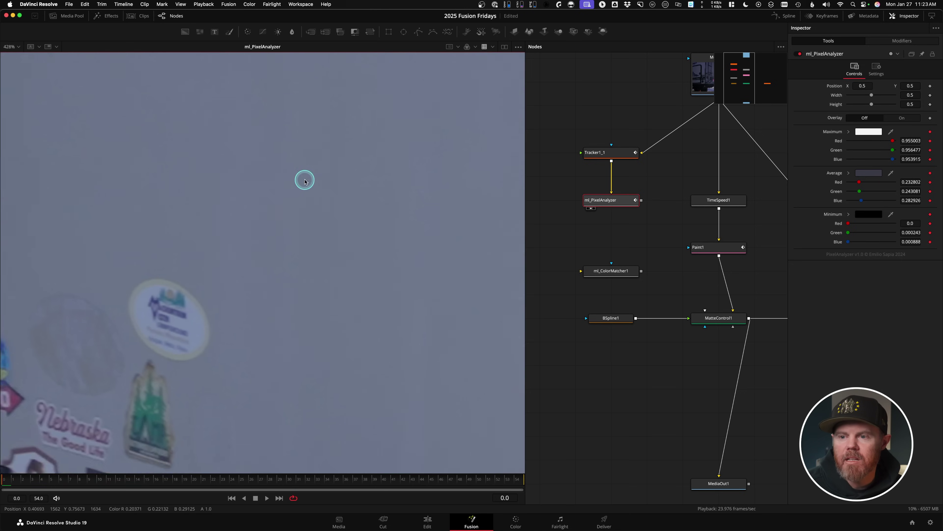
scroll(198, 244, down, 10)
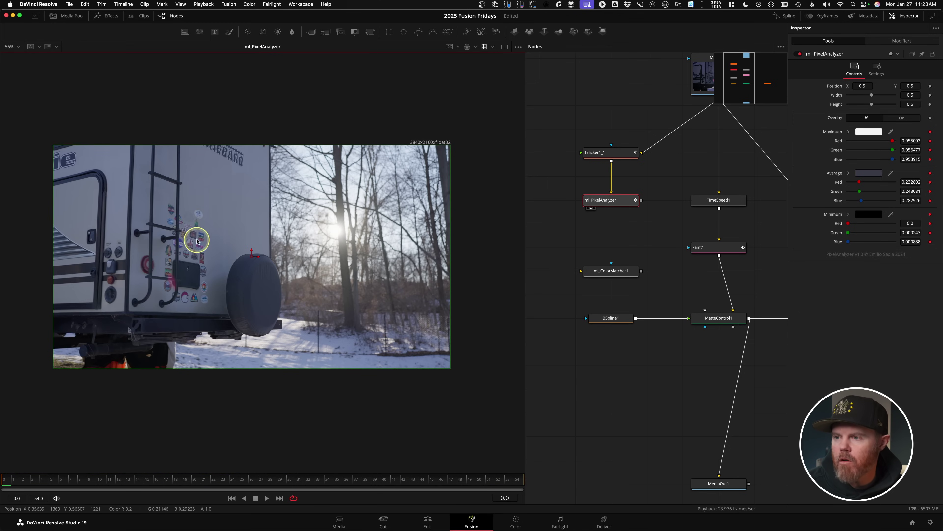
drag(447, 241, 295, 222)
drag(260, 148, 199, 200)
scroll(201, 197, up, 8)
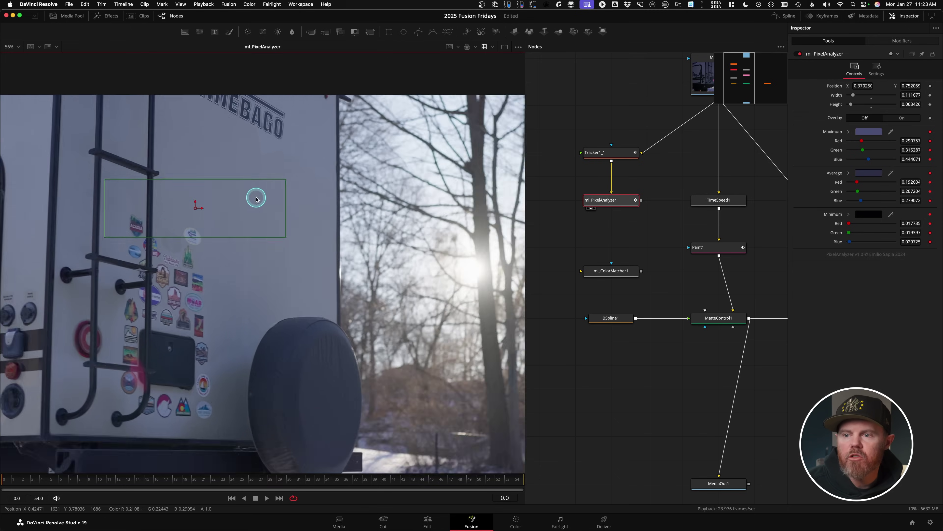
Step: Narrow and shorten the sampling region to about 0.008 wide by 0.023 high, placing it on clean wall just above the oval sticker
drag(352, 232, 202, 204)
scroll(235, 192, up, 4)
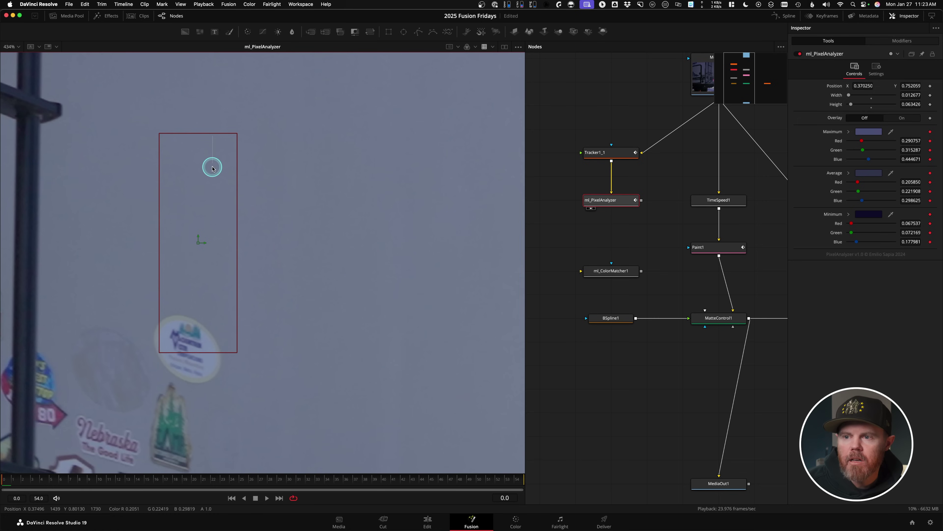
drag(211, 149, 209, 212)
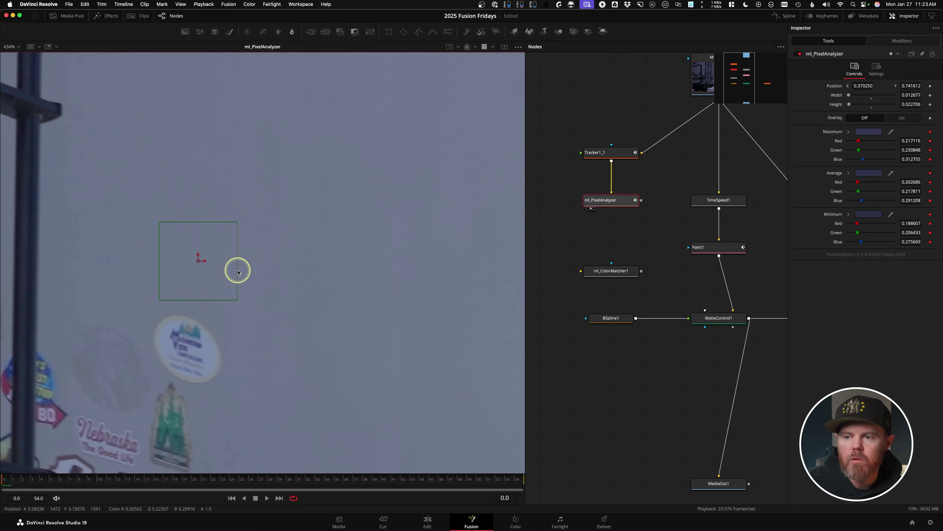
scroll(200, 276, up, 2)
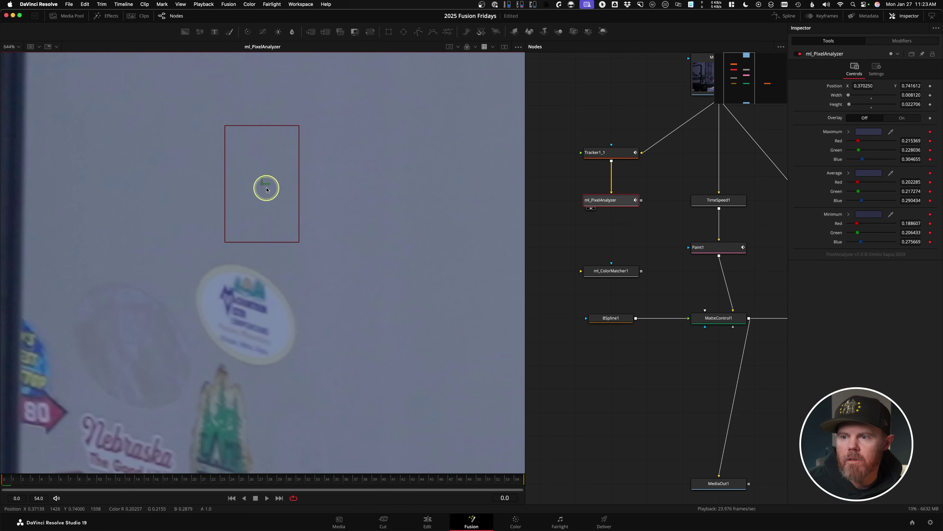
drag(260, 193, 242, 204)
Step: Play the analyzer's output to check that the sampling region stays on clean wall, and return to frame 0
key(space)
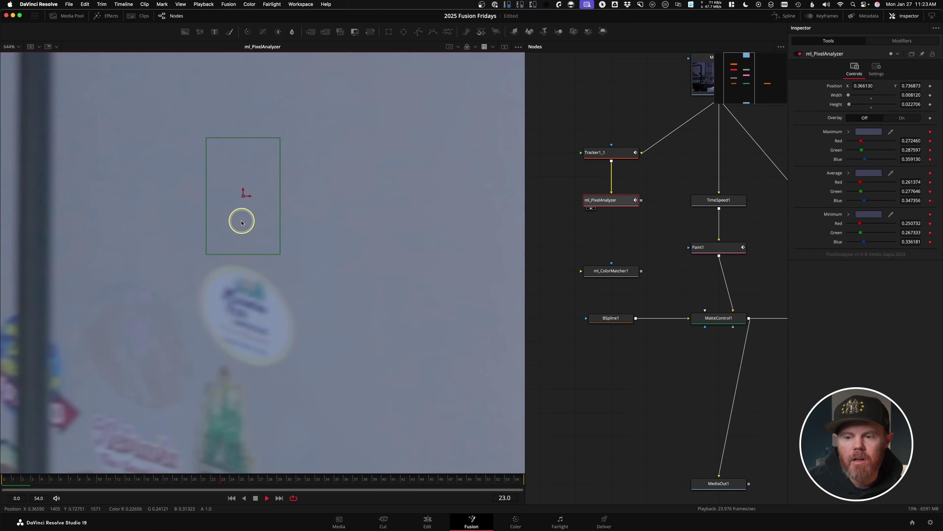
key(space)
drag(144, 483, 3, 479)
click(259, 249)
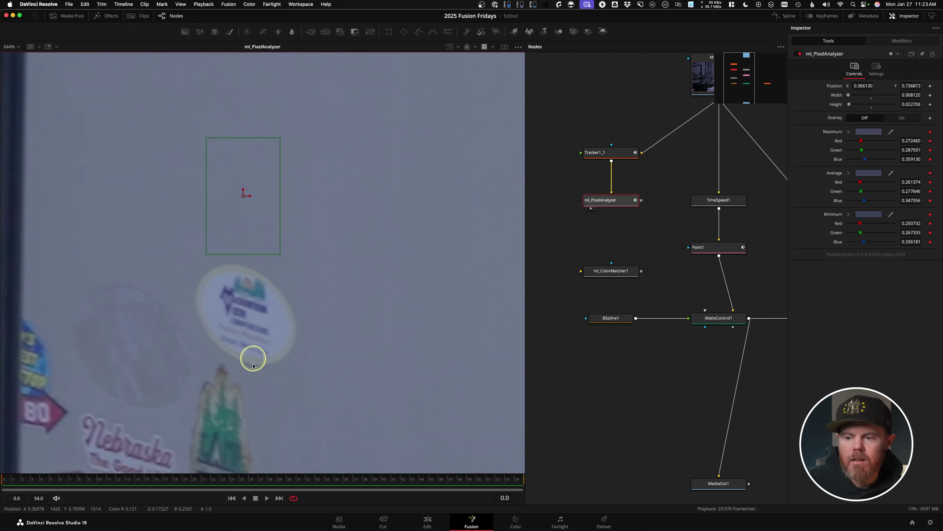
drag(248, 479, 1, 436)
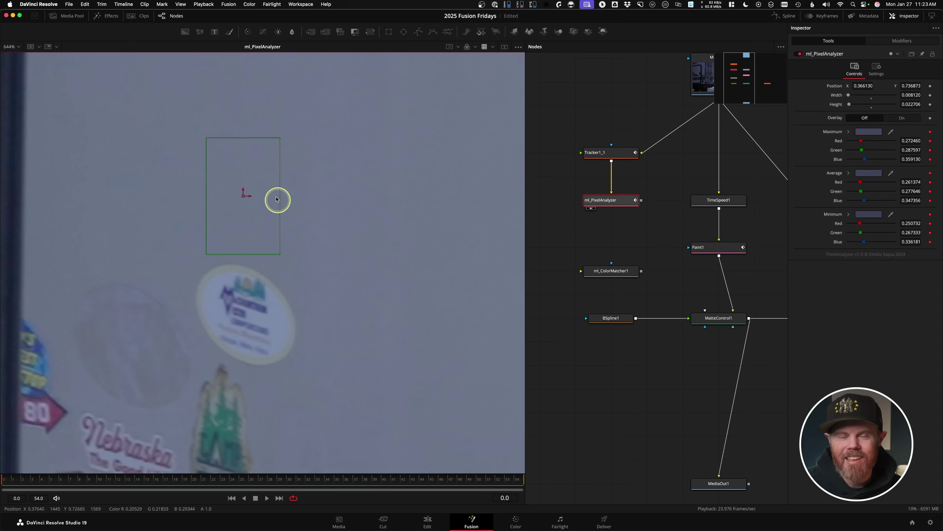
Step: Detach MediaOut1 from MatteControl1, move it beneath Tracker1, and connect Tracker1's output to it
scroll(285, 167, down, 5)
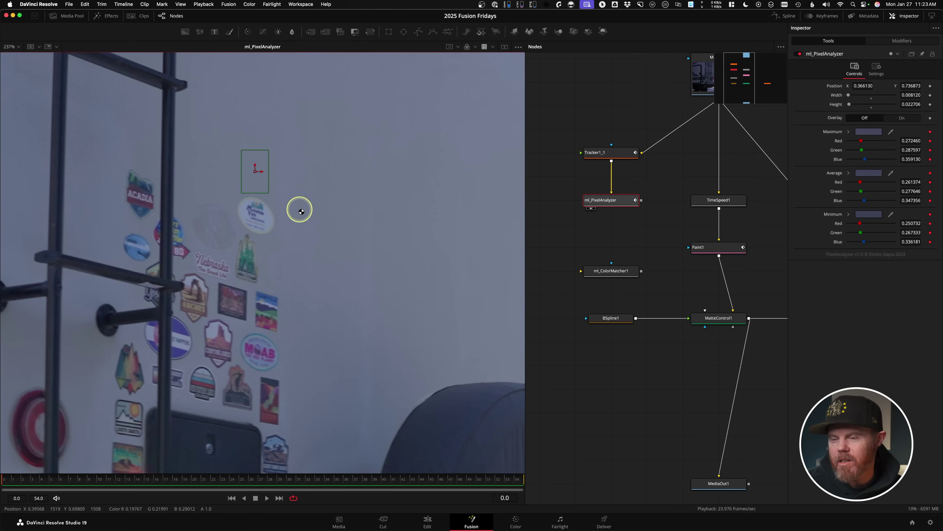
drag(653, 262, 603, 224)
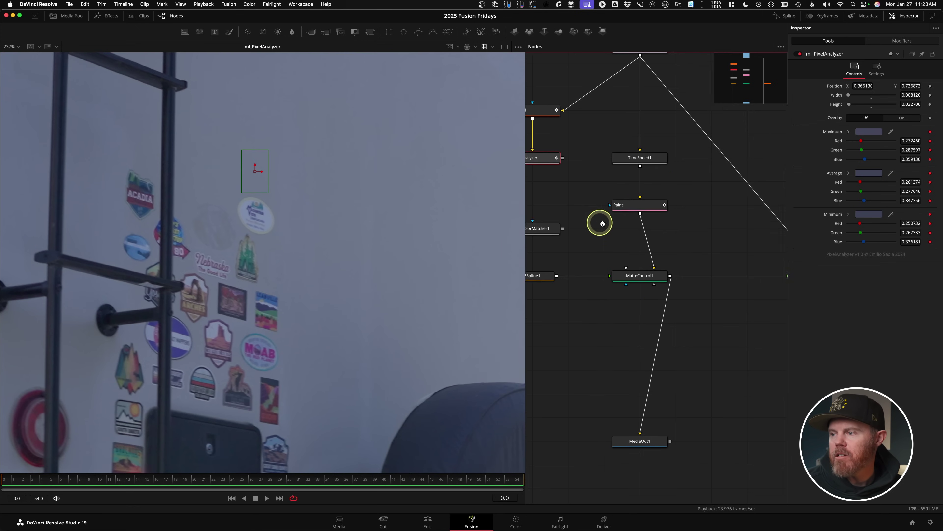
scroll(607, 221, down, 3)
drag(629, 404, 651, 413)
scroll(681, 371, down, 1)
click(664, 367)
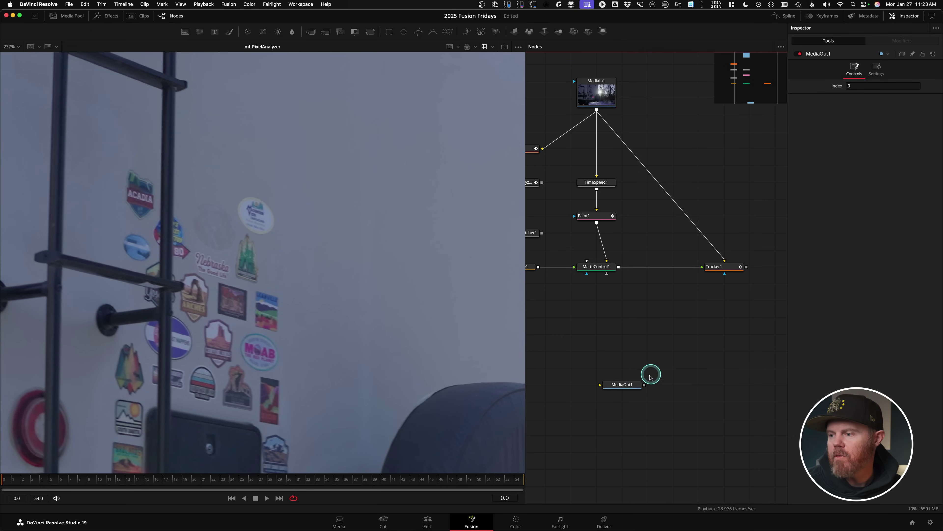
drag(623, 385, 700, 388)
drag(747, 266, 729, 385)
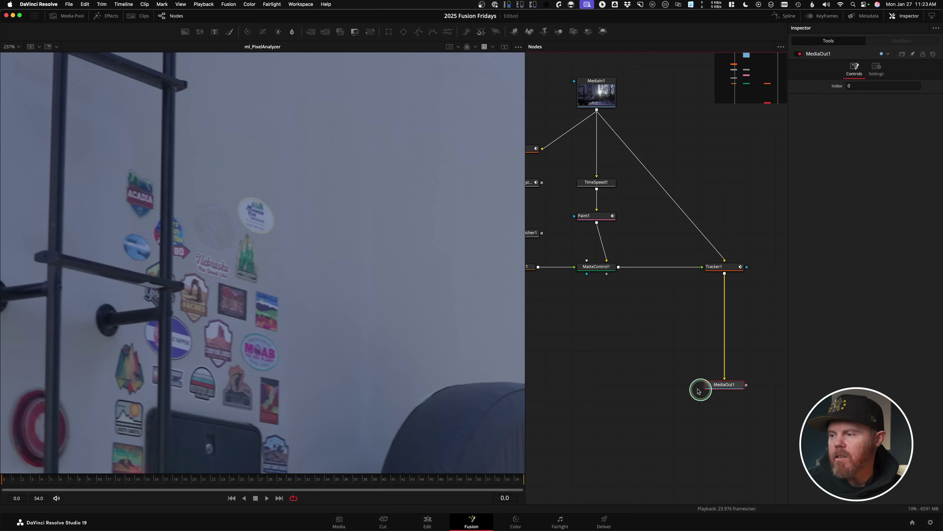
Step: Move ml_ColorMatcher1 to the empty area just below MatteControl1
scroll(663, 380, down, 2)
scroll(664, 380, up, 1)
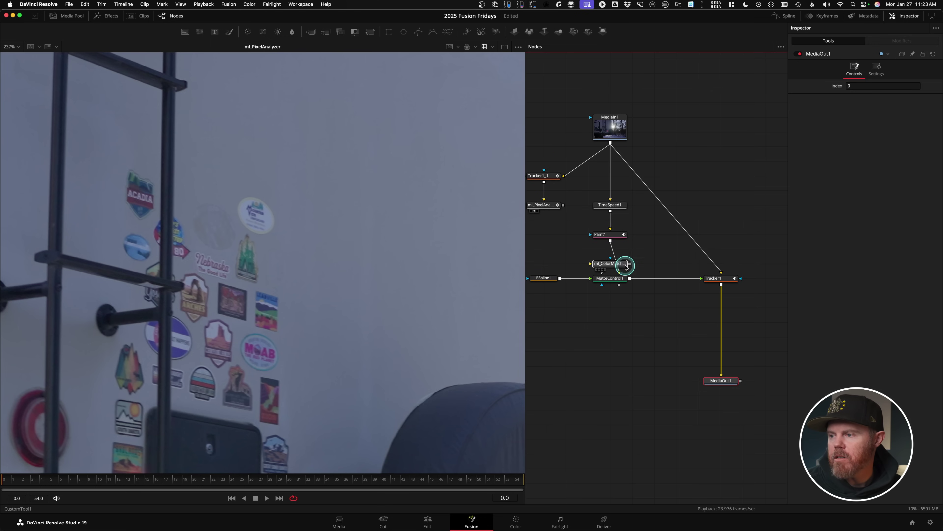
click(636, 308)
Step: Display Tracker1's output in the viewer and play it to examine how the patch's color compares with the wall
drag(609, 278, 514, 286)
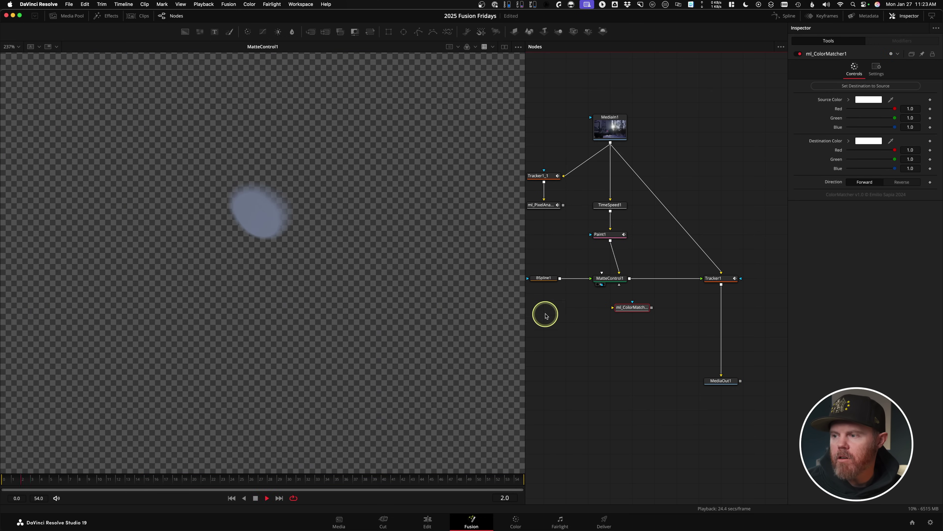
drag(716, 279, 515, 298)
key(space)
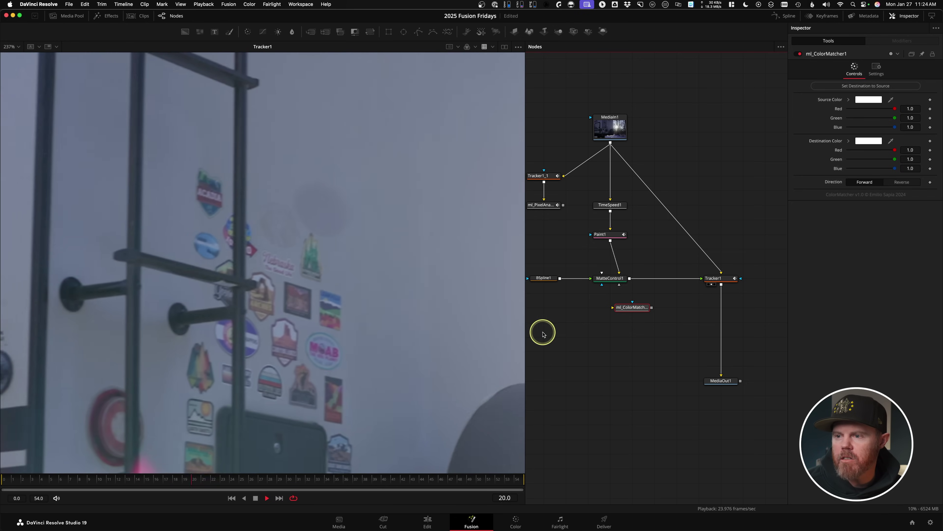
key(space)
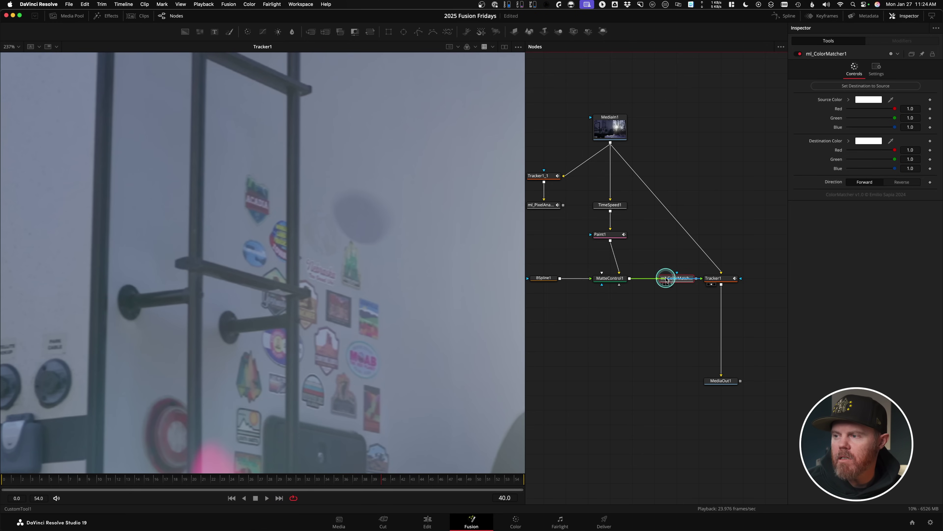
Step: Insert ml_ColorMatcher1 between MatteControl1 and Tracker1, and return to frame 0
mouse_move(666, 278)
mouse_down()
mouse_move(730, 281)
mouse_move(674, 288)
mouse_up()
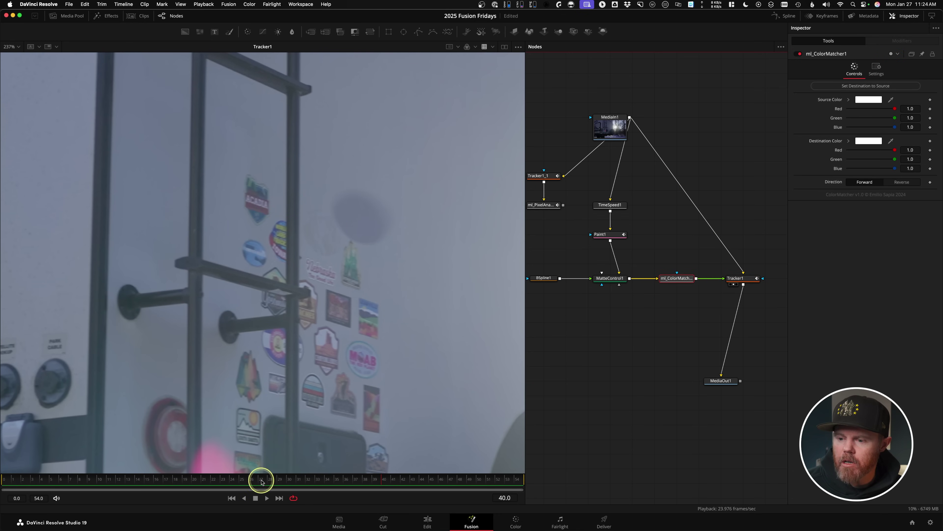
drag(262, 482, 2, 472)
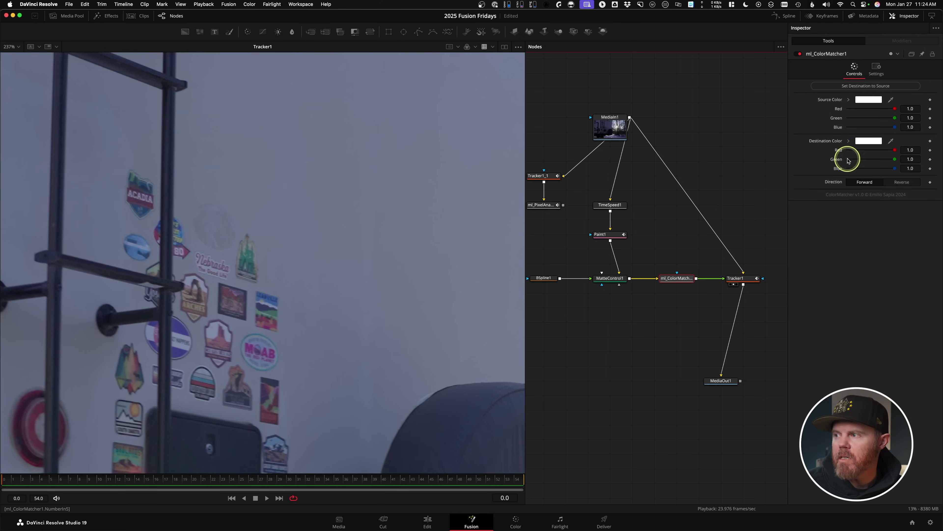
Step: Connect ml_ColorMatcher1's Destination Color Red, Green and Blue to the analyzer's Average Red, Green and Blue respectively
right_click(839, 153)
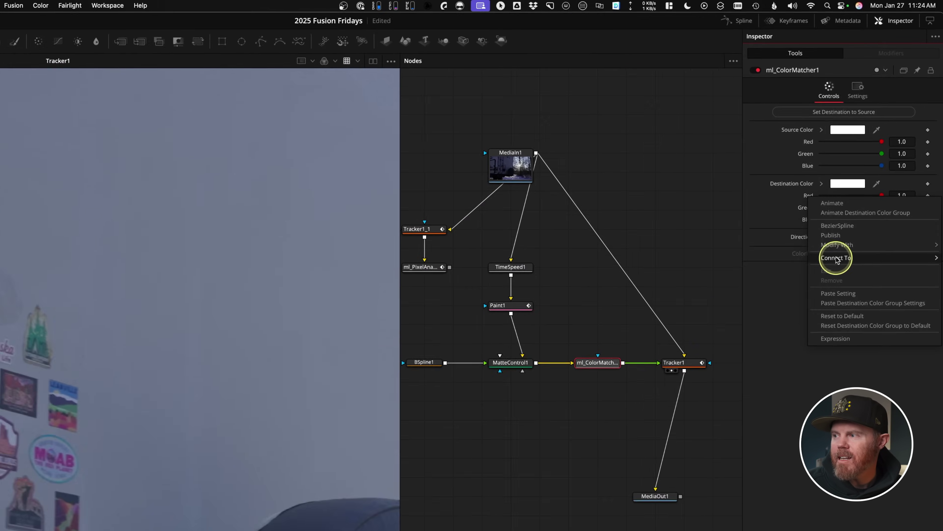
mouse_move(857, 198)
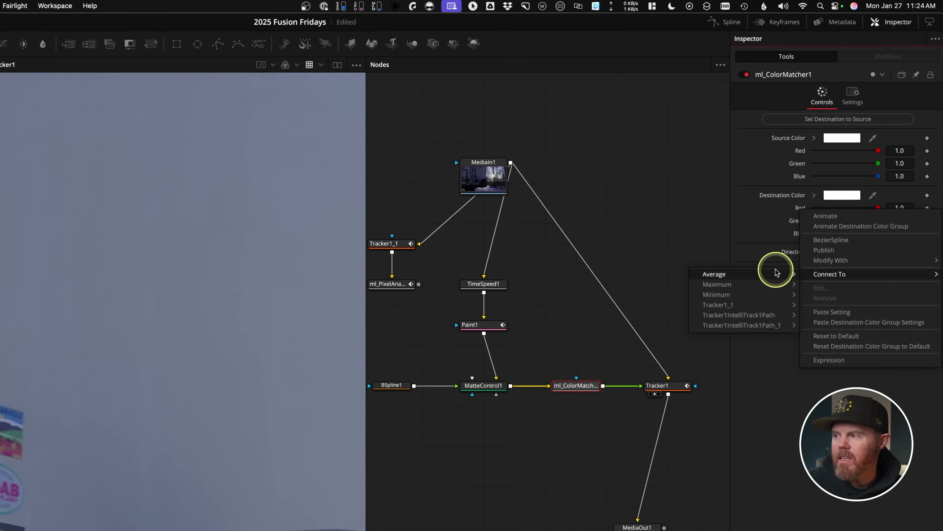
mouse_move(770, 274)
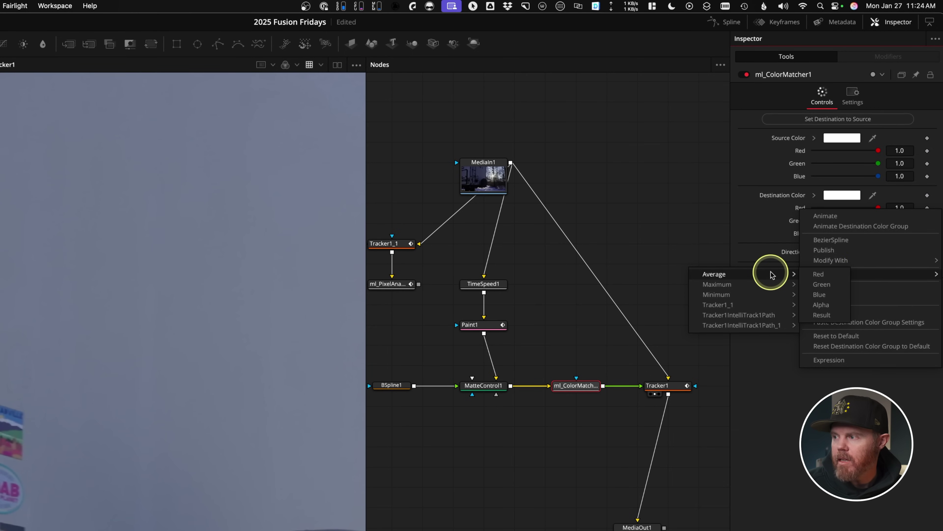
click(826, 274)
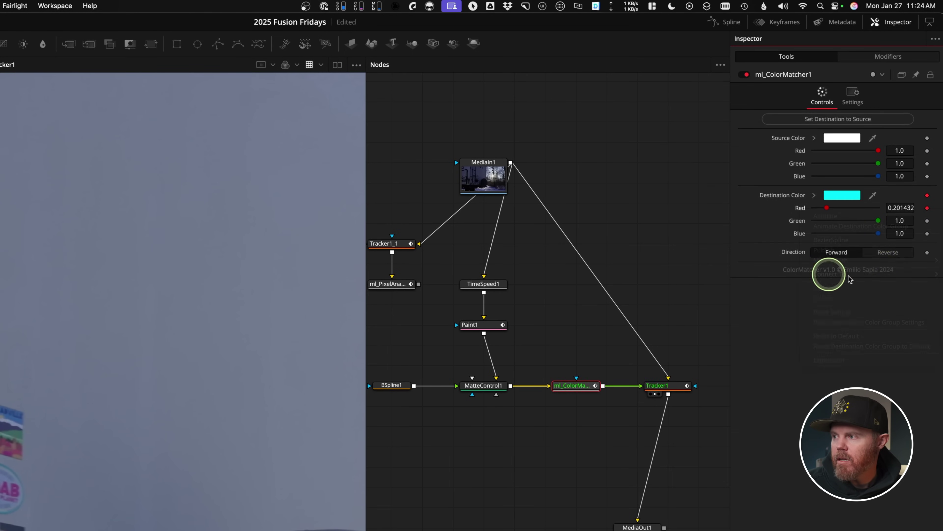
right_click(798, 223)
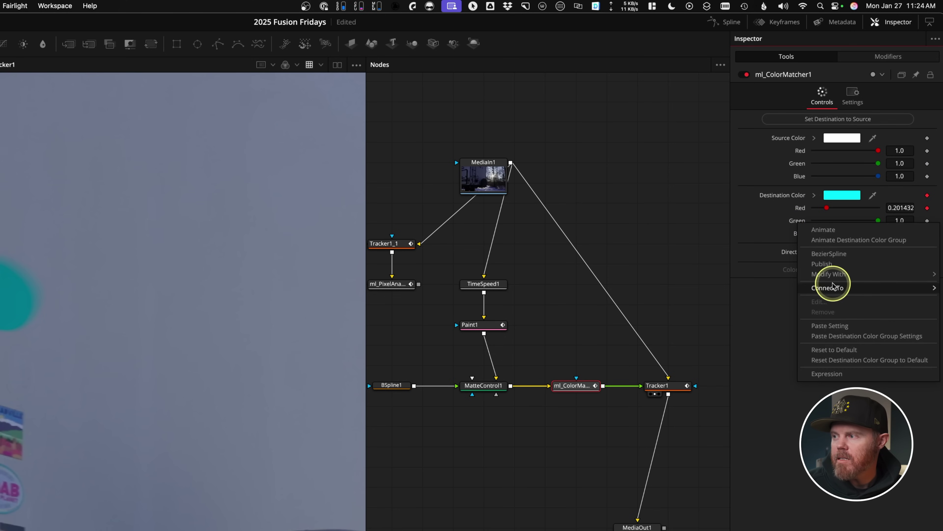
mouse_move(831, 287)
mouse_move(760, 287)
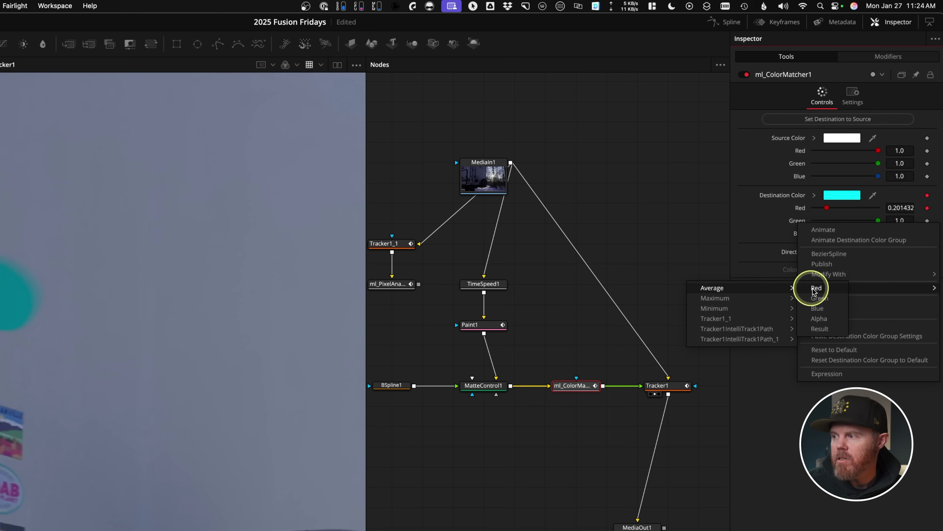
click(828, 299)
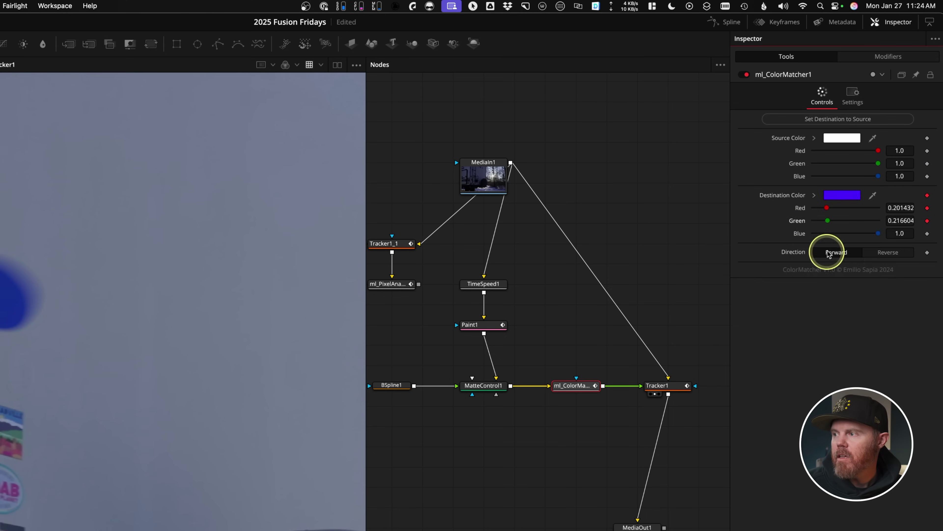
right_click(799, 235)
mouse_move(842, 300)
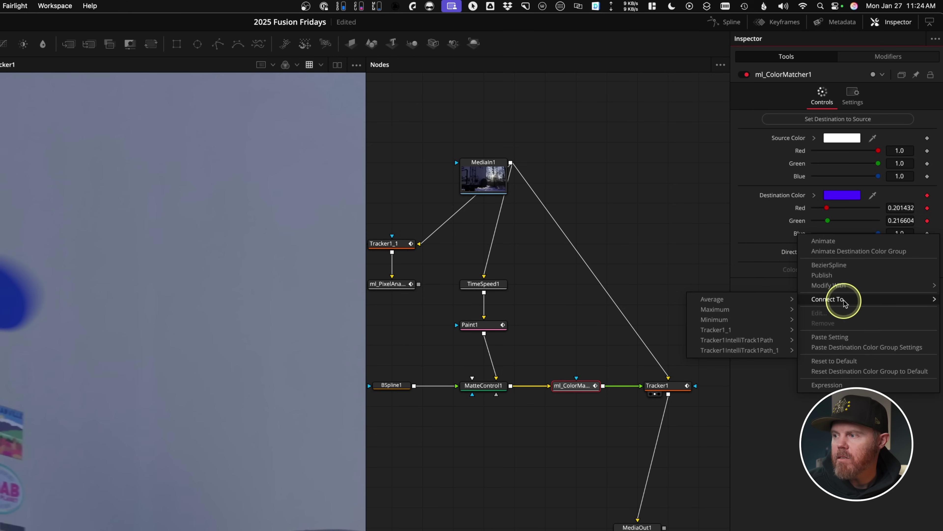
mouse_move(754, 297)
click(822, 319)
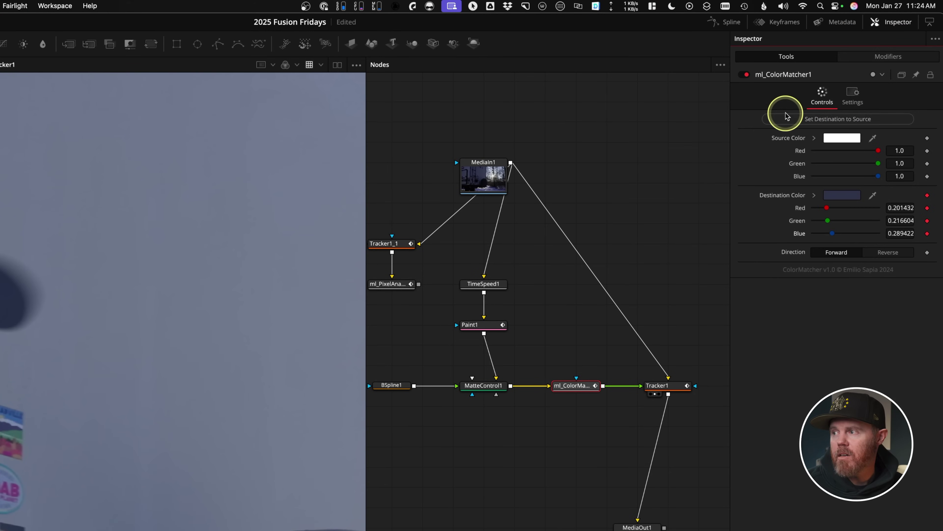
Step: Apply Set Destination to Source in ml_ColorMatcher1 at frame 0 and play the result to check the patch's color match
click(787, 117)
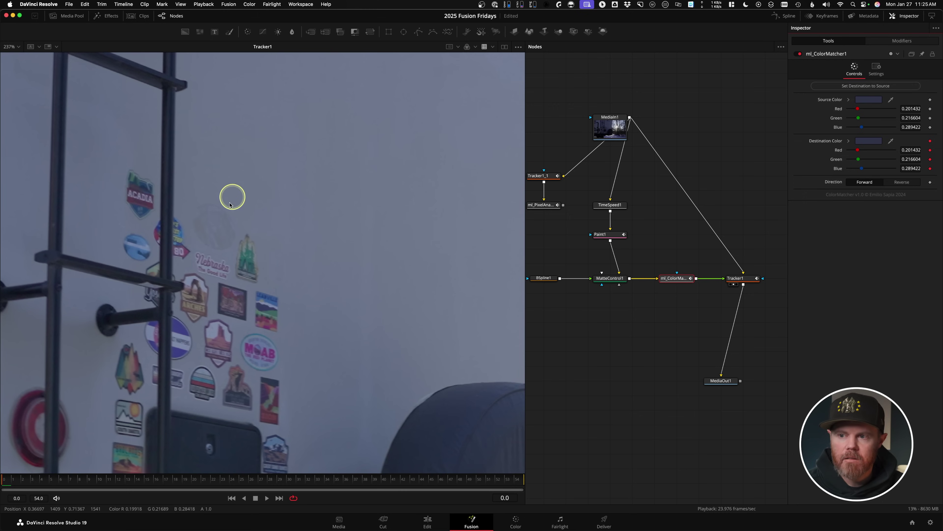
scroll(285, 209, down, 3)
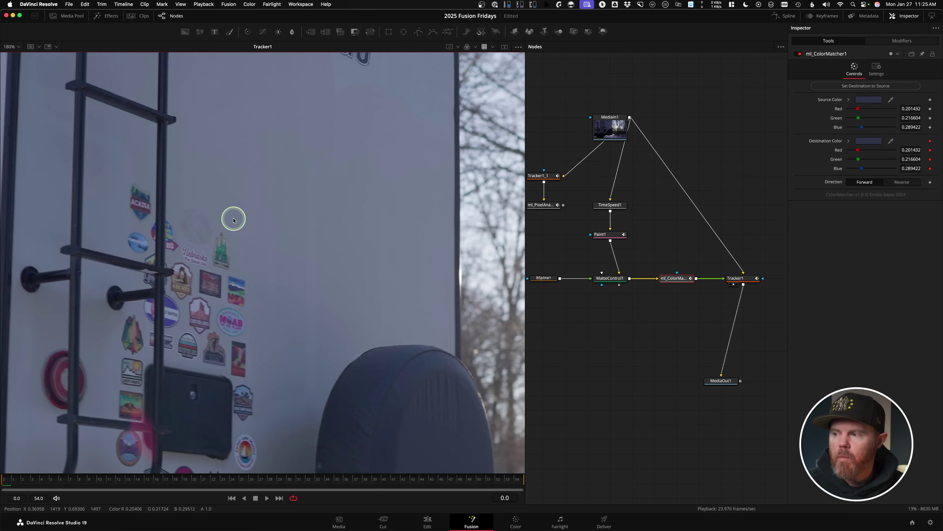
key(space)
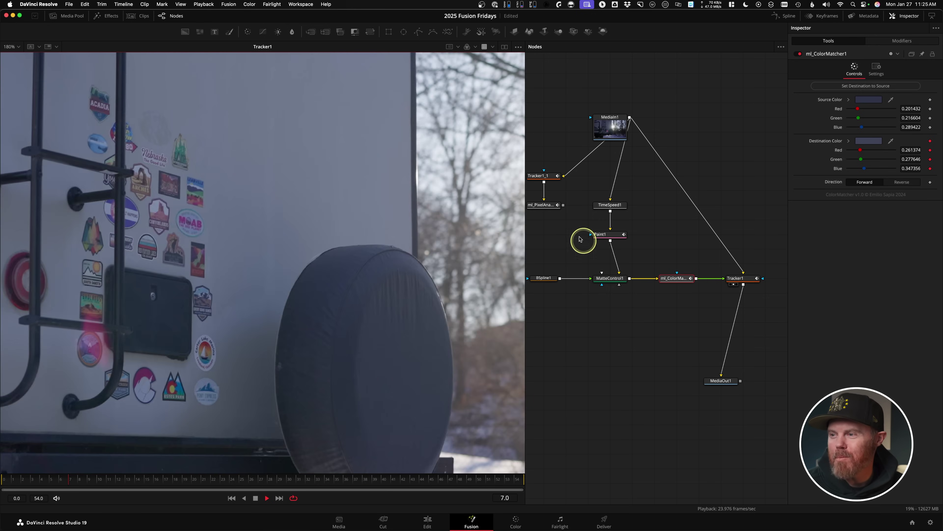
key(space)
Step: Compare playback of Tracker1's output with ml_ColorMatcher1 disabled and enabled, leaving the matcher enabled
click(680, 320)
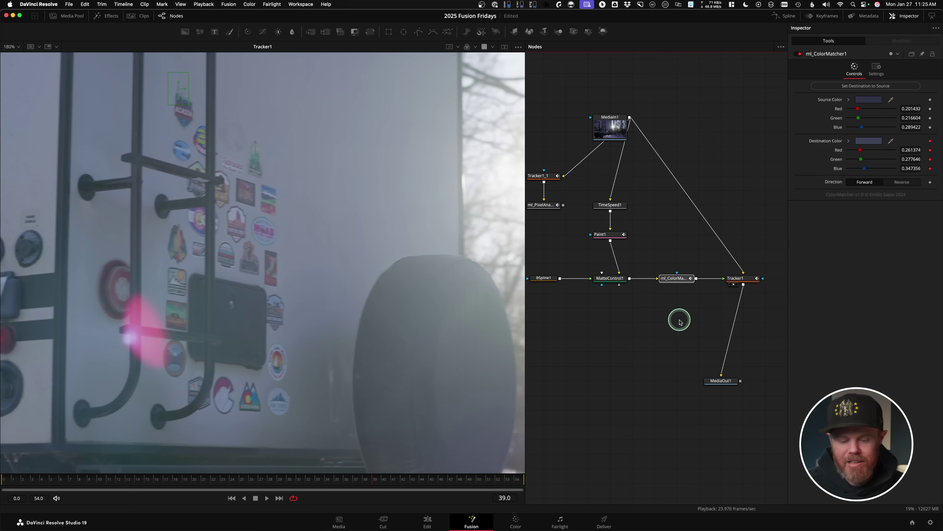
key(space)
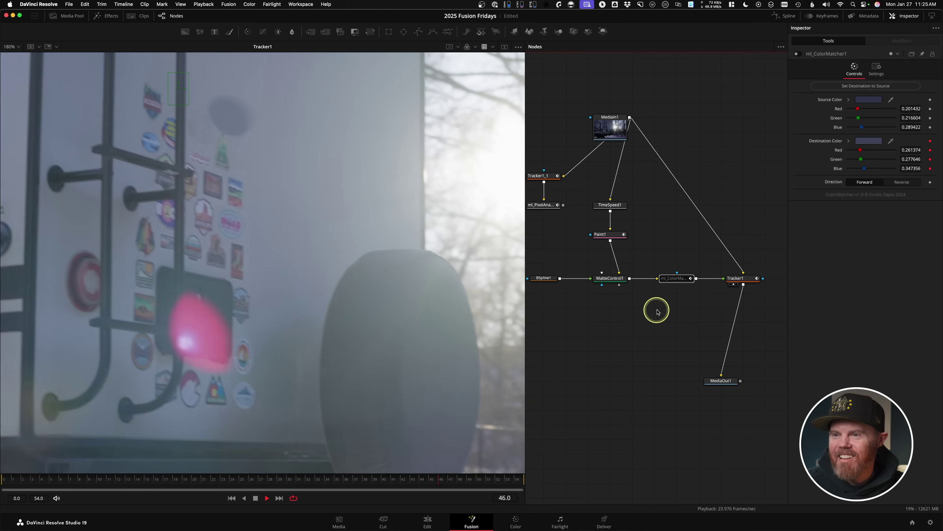
key(space)
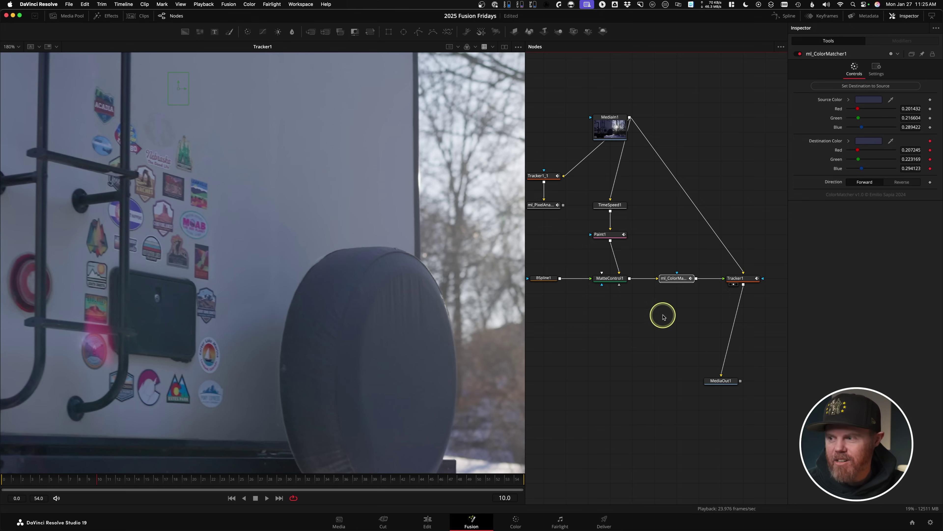
drag(661, 317, 686, 327)
scroll(686, 327, up, 5)
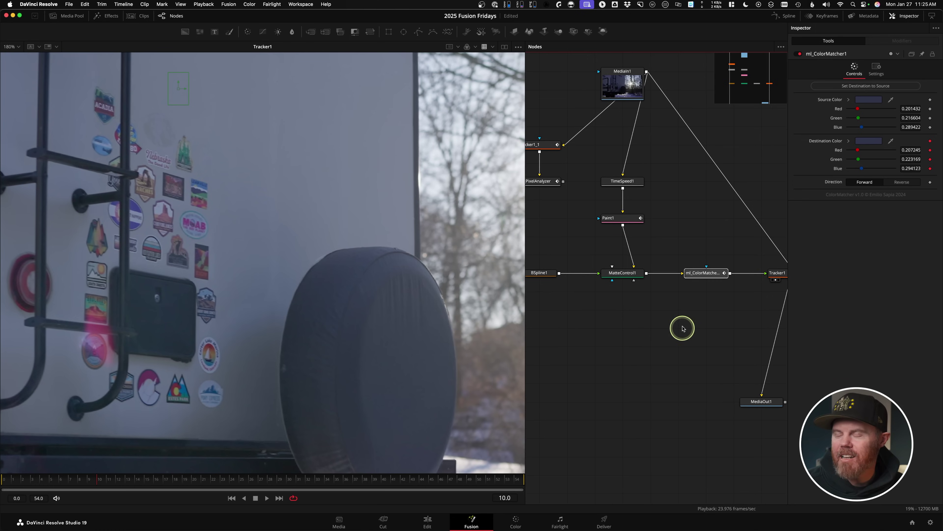
Step: Open the Reactor package manager and filter its package list to Installed
click(293, 5)
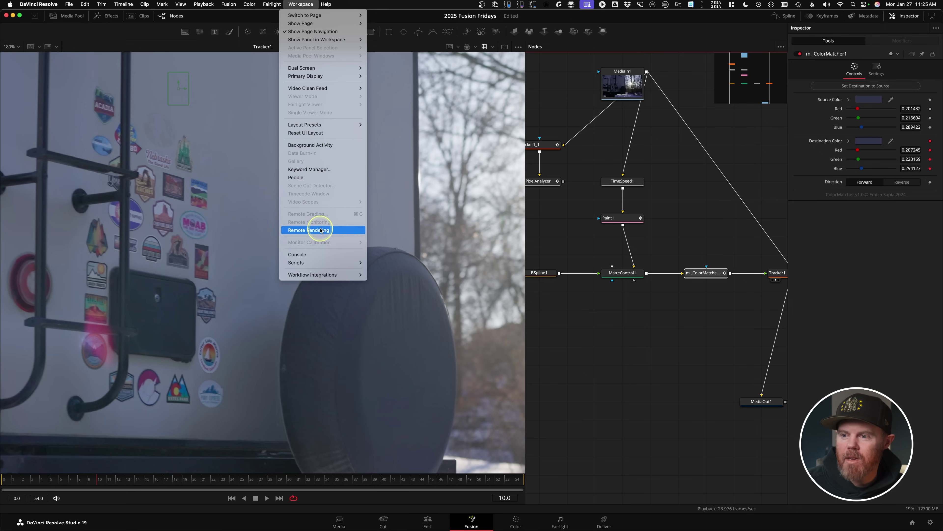
mouse_move(322, 263)
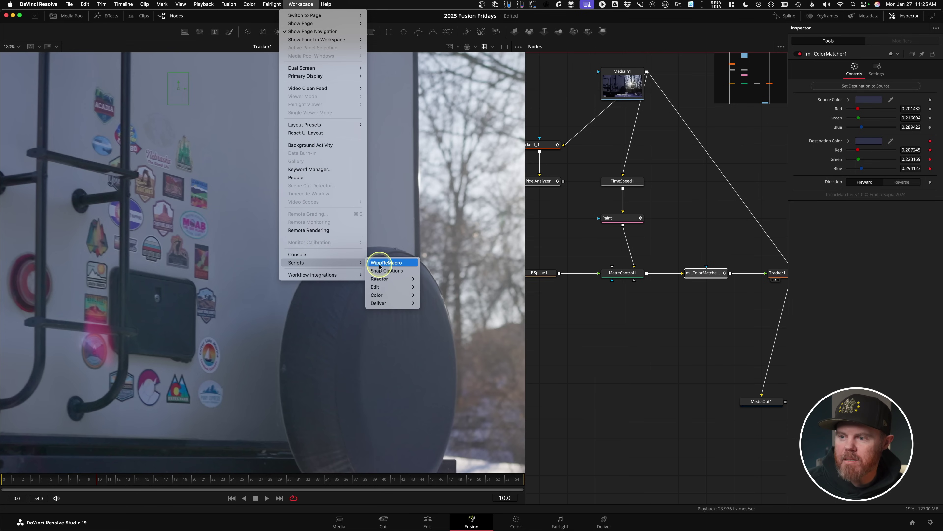
mouse_move(382, 279)
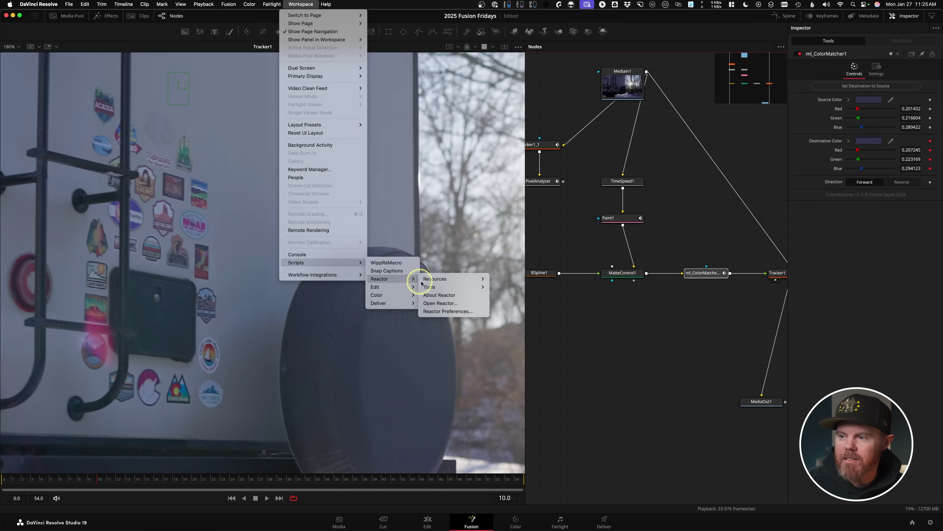
click(448, 303)
key(super+f)
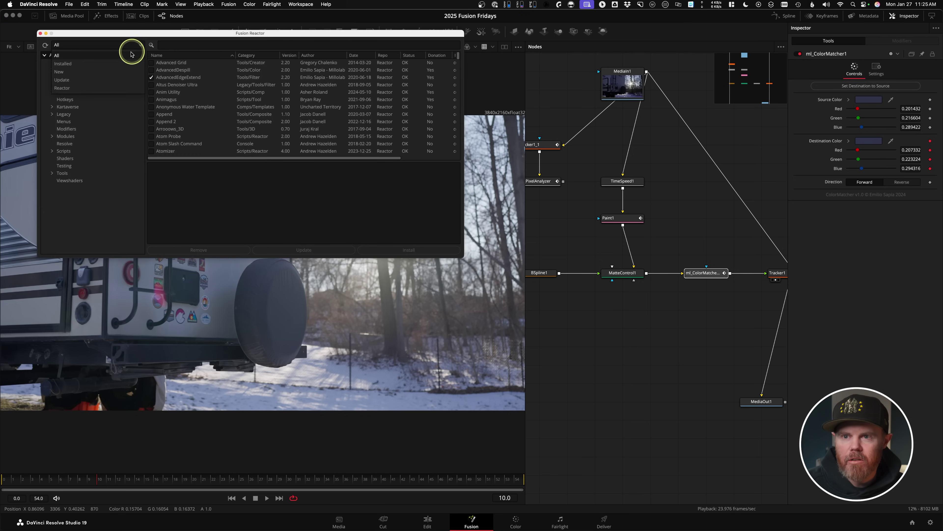
click(116, 63)
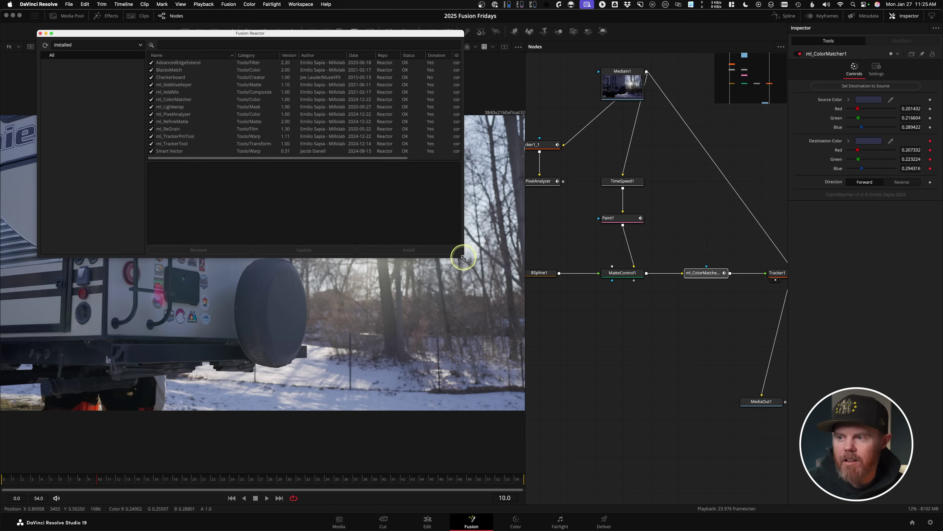
Step: Enlarge and reposition the Fusion Reactor window to review the installed packages' full details, and close it
drag(464, 257, 549, 321)
drag(364, 34, 467, 88)
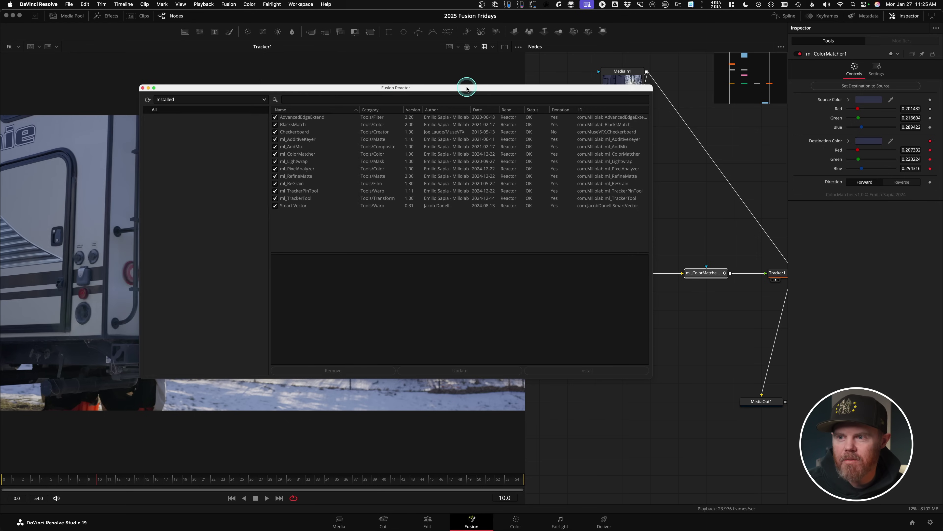
click(143, 88)
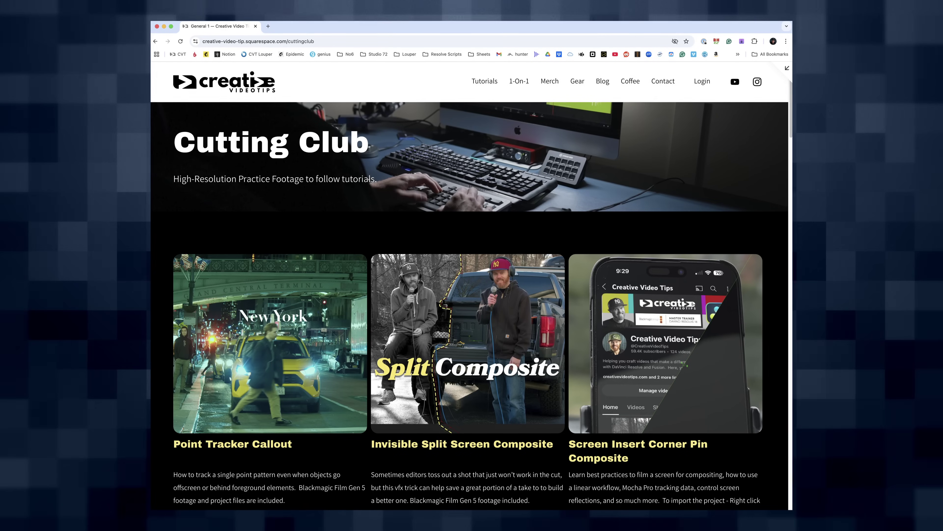